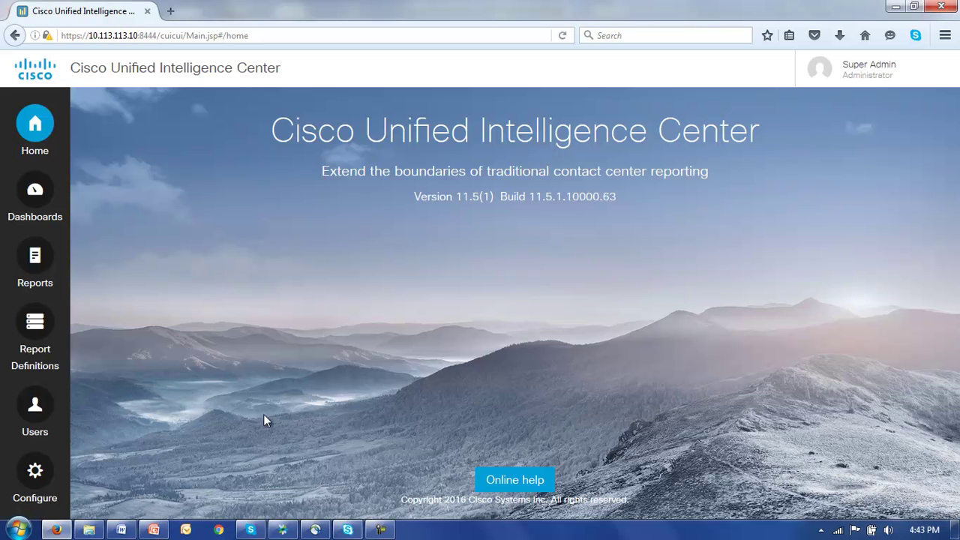
Create a new folder named 'Acme Reports' in the Reports list, next to Stock
left_click(39, 258)
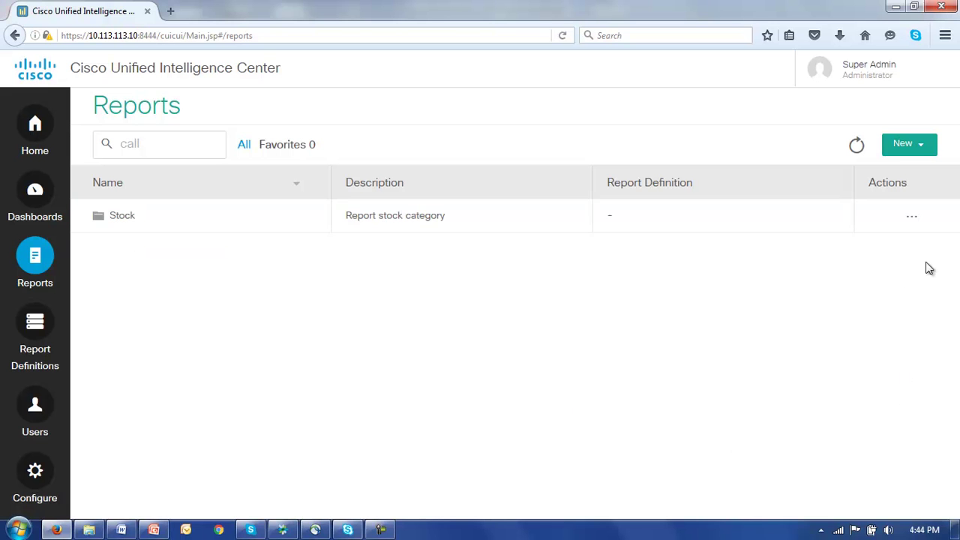
left_click(904, 150)
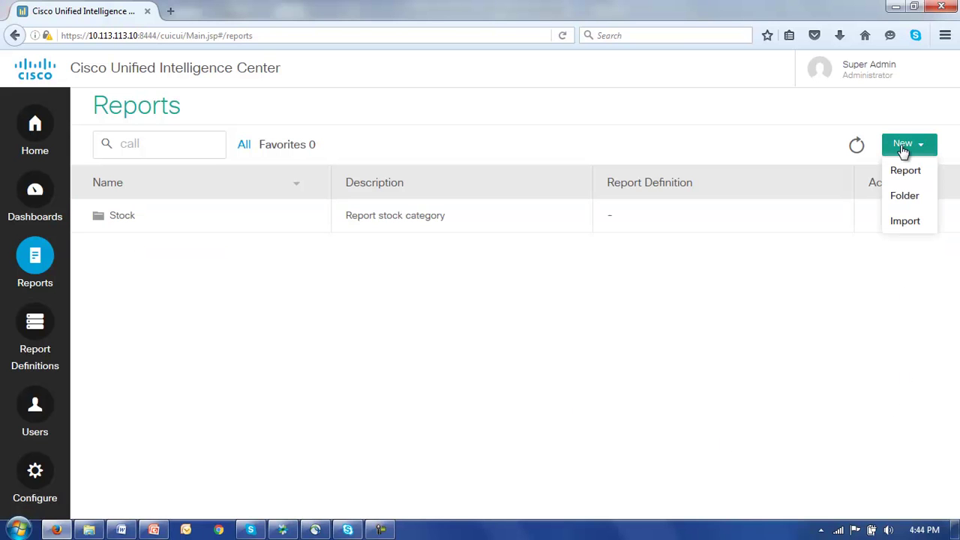
left_click(900, 199)
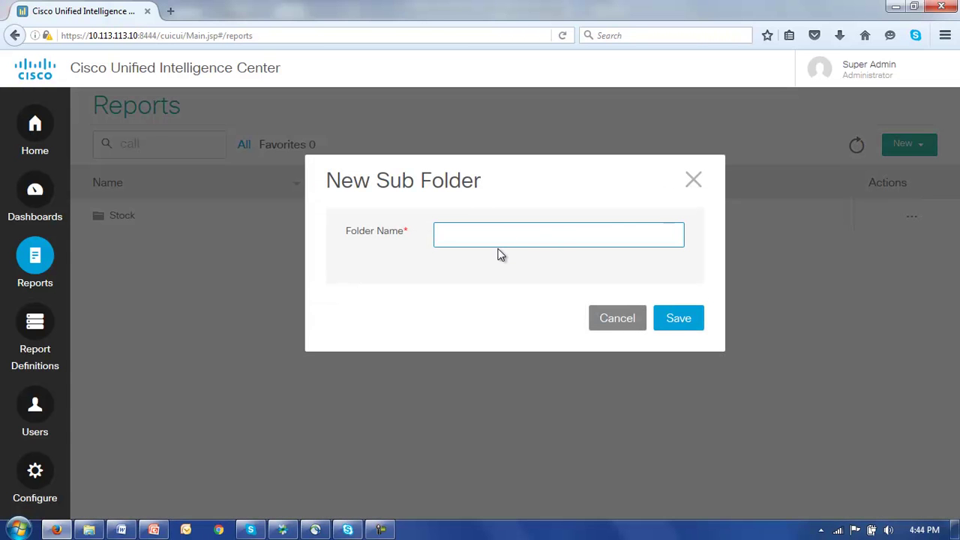
type("Acme Reports")
left_click(678, 319)
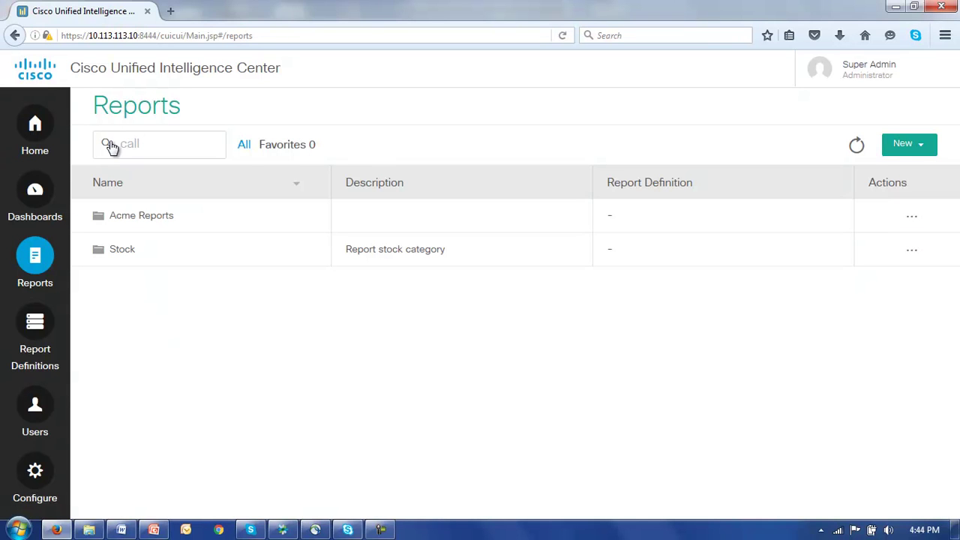
Find the Call Type Historical All Fields report by searching 'call' and save a copy named ServiceLevel in Acme Reports
left_click(107, 145)
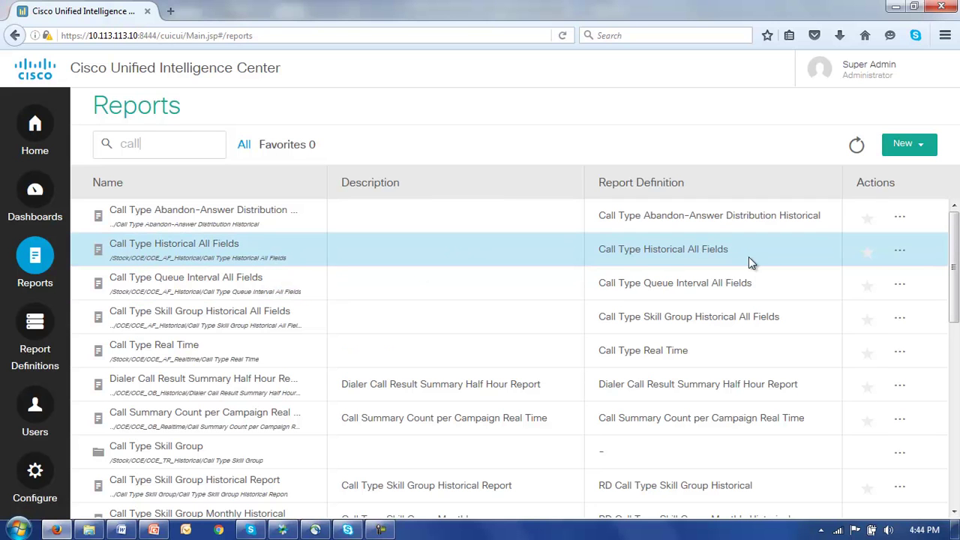
left_click(899, 255)
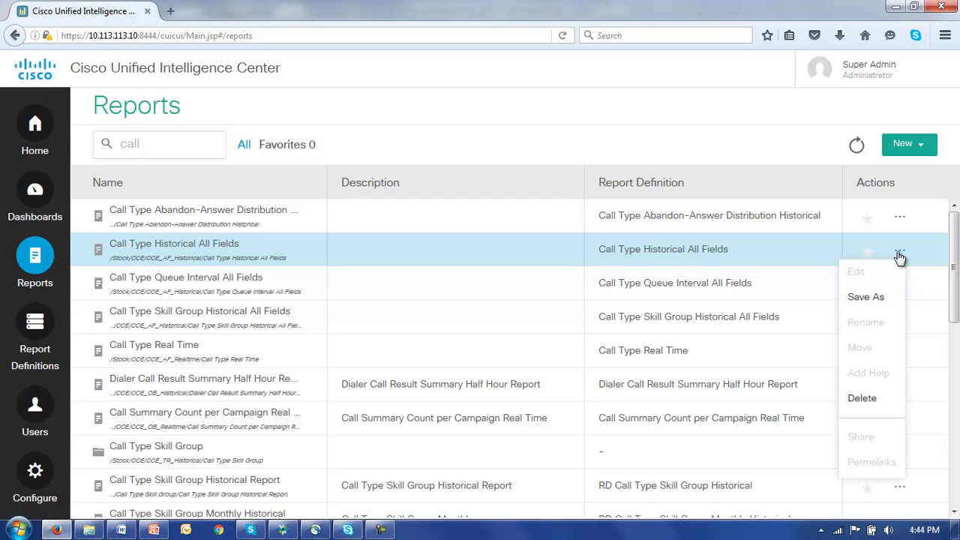
left_click(863, 299)
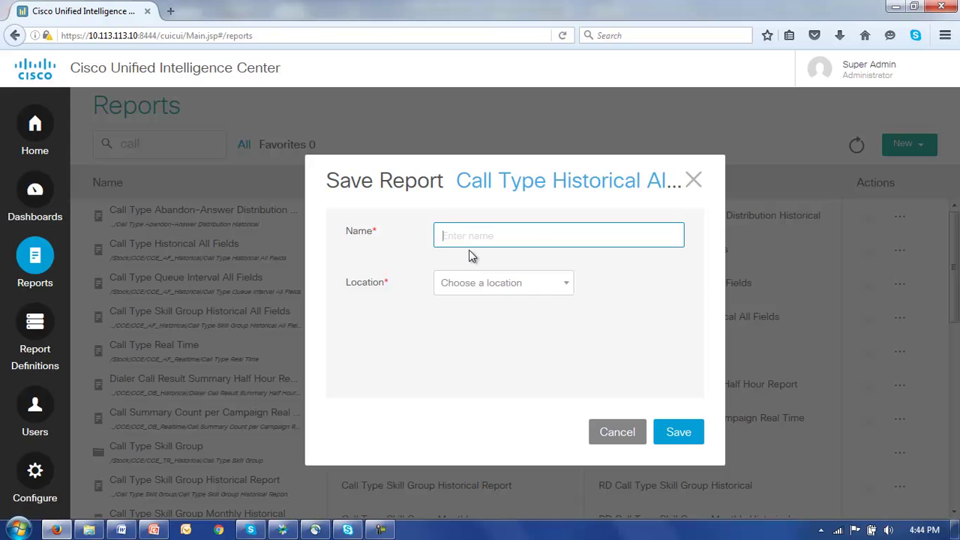
type("ServiceLevel")
left_click(567, 284)
left_click(563, 332)
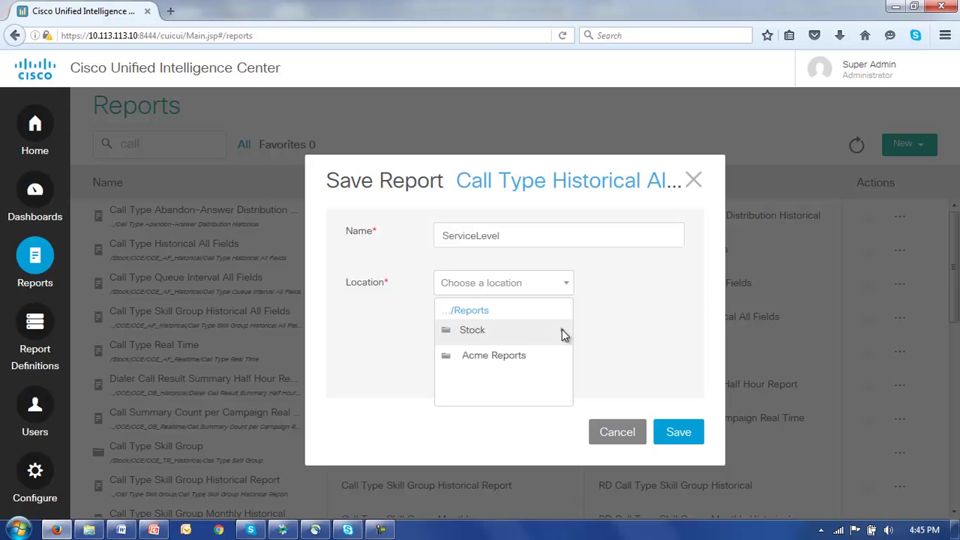
left_click(485, 358)
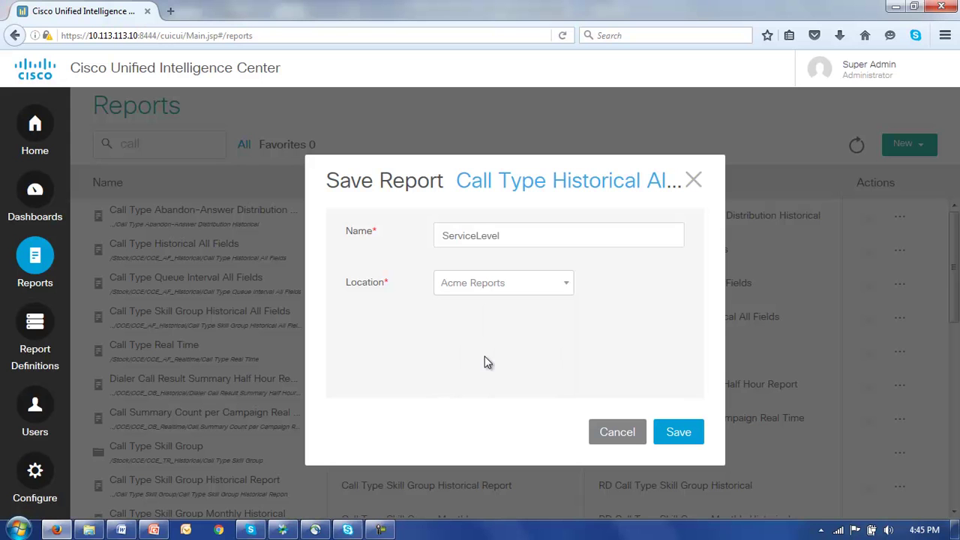
left_click(679, 434)
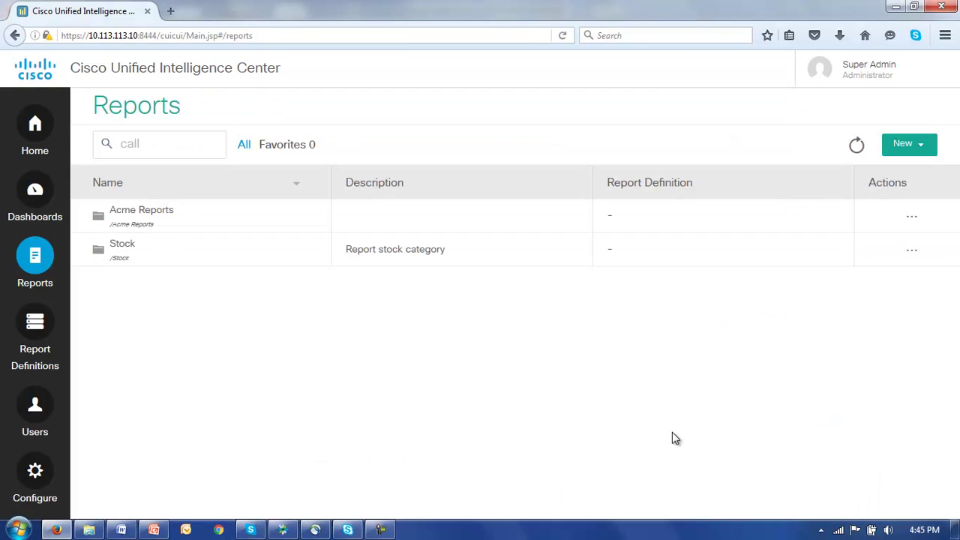
Open the ServiceLevel report in Acme Reports for editing and enter version 1.0
left_click(856, 146)
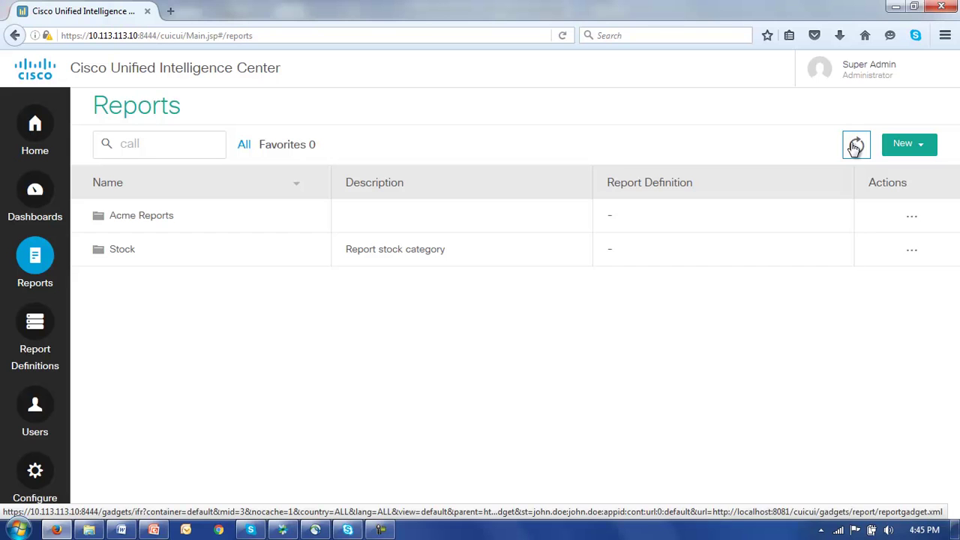
left_click(119, 218)
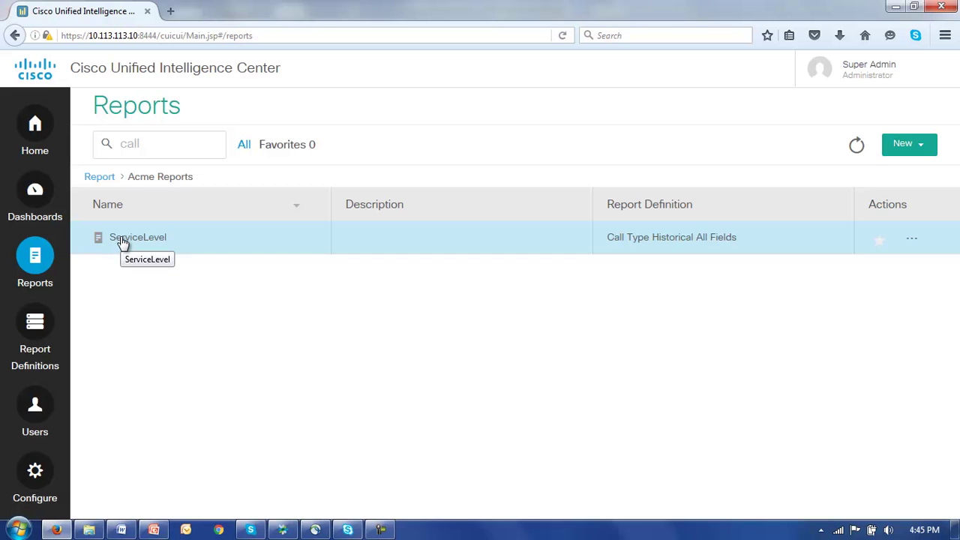
left_click(912, 240)
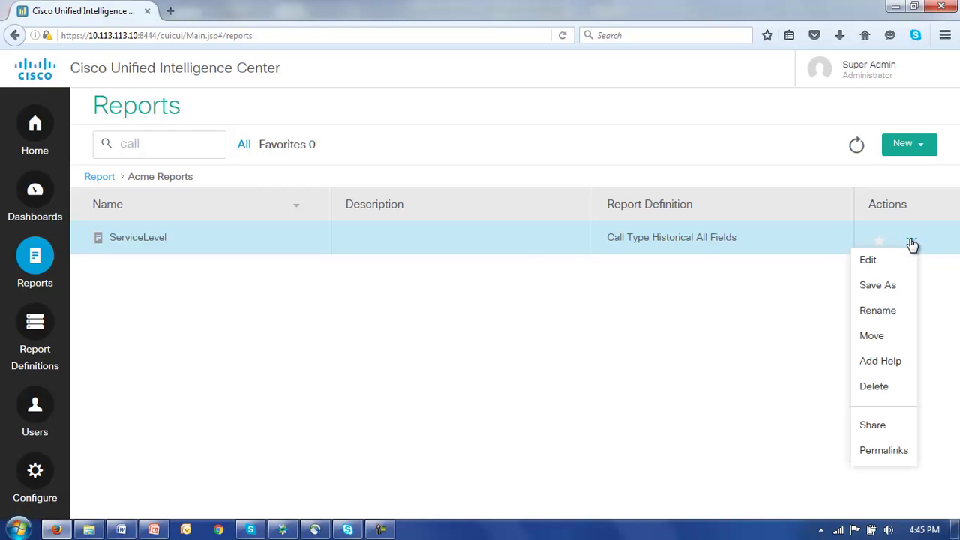
left_click(867, 262)
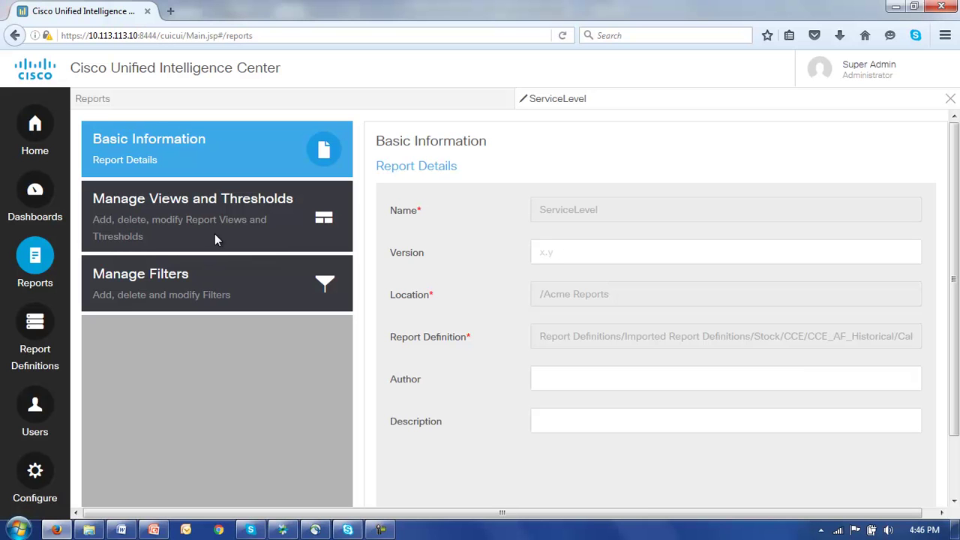
left_click(549, 250)
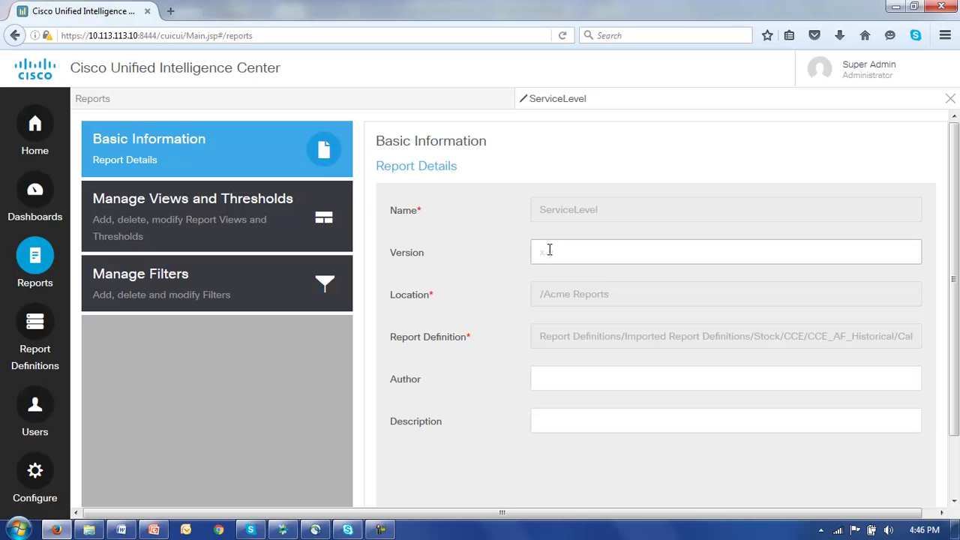
type("1")
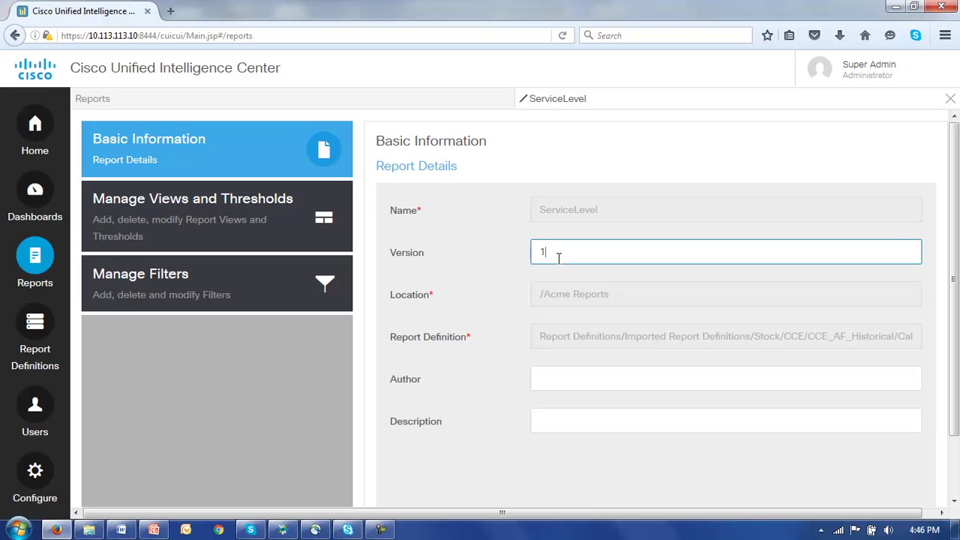
type(".0")
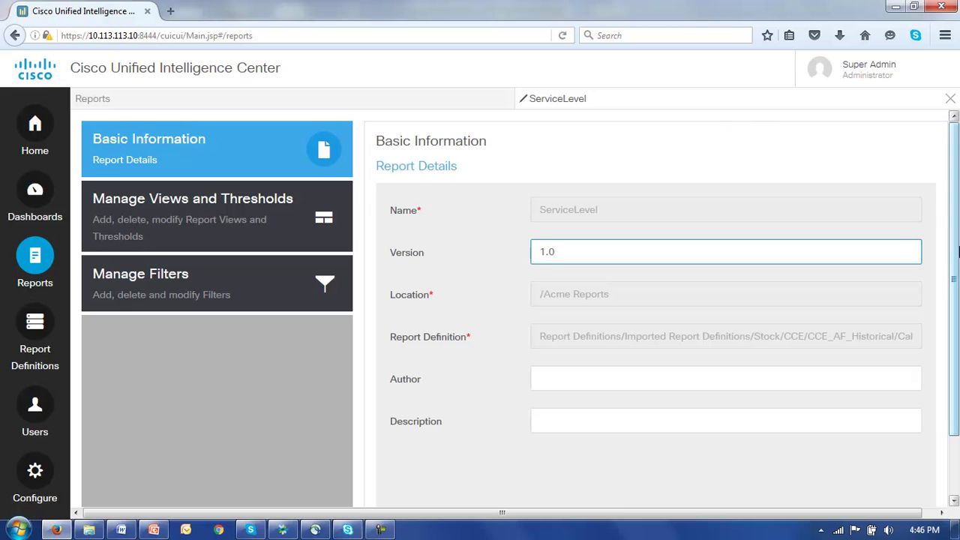
scroll(916, 403, "down", 2)
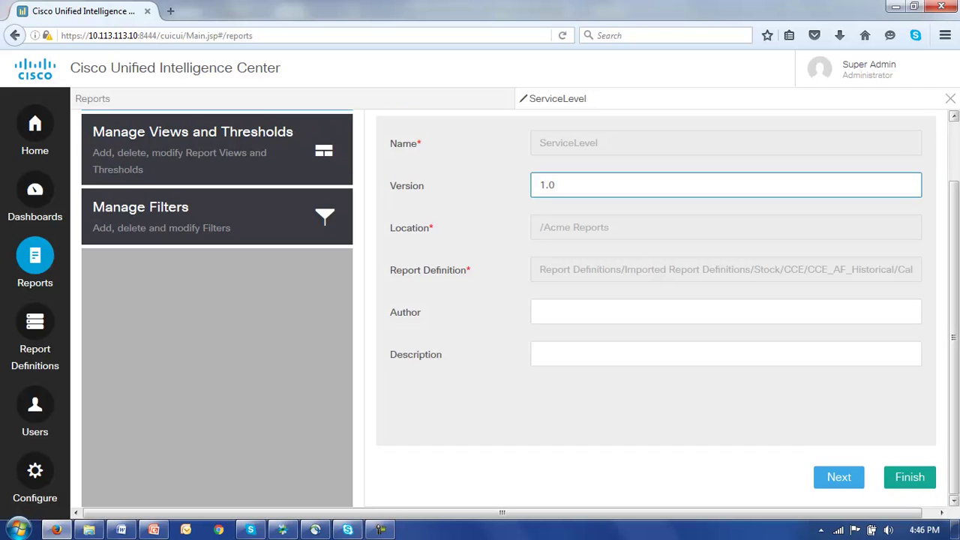
Go to Manage Views and Thresholds and edit the default Call Type Historical All Fields grid view
left_click(833, 479)
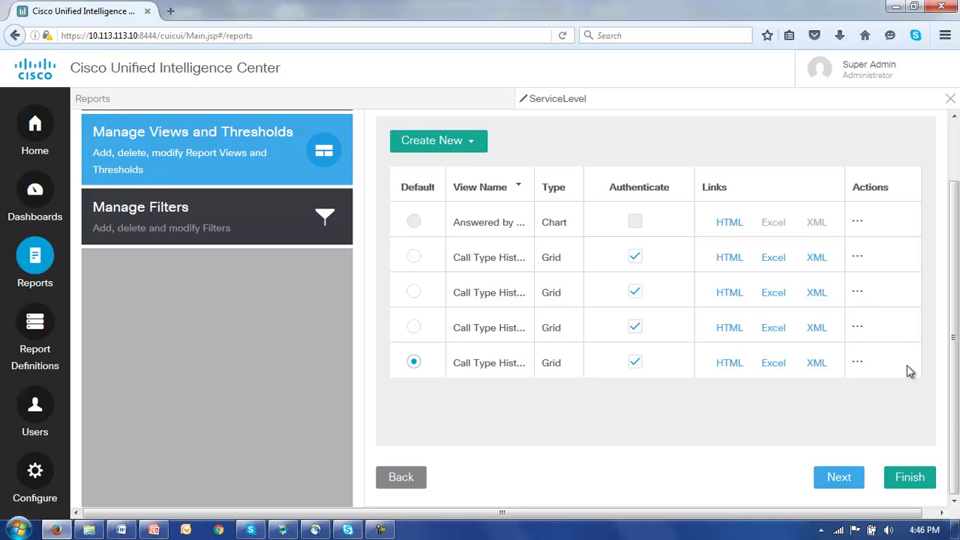
left_click(859, 364)
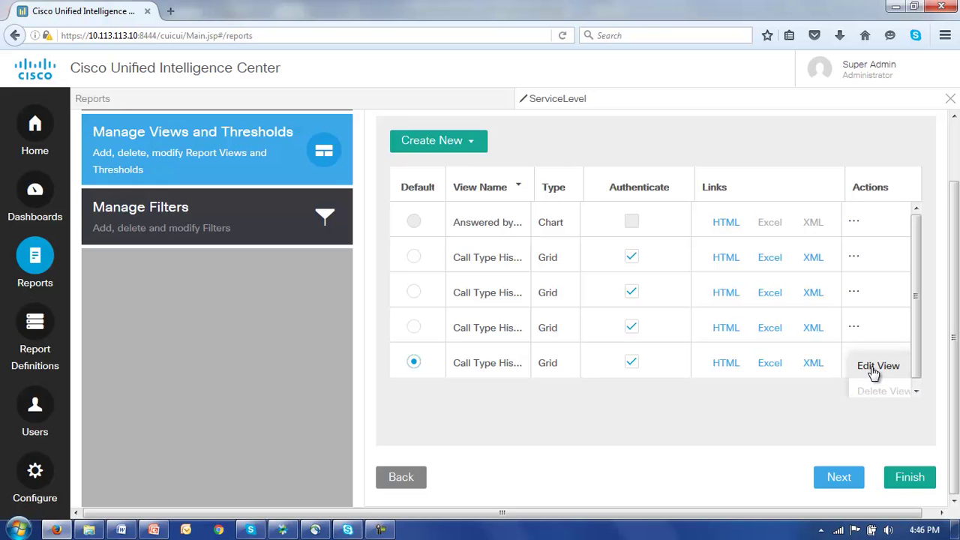
left_click(874, 368)
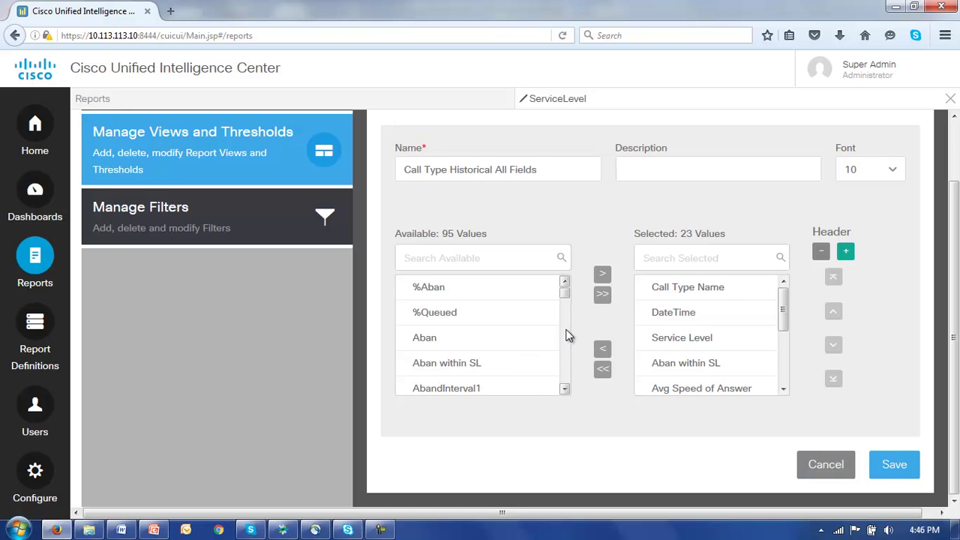
Remove the Tasks and Completed Tasks header groupings from the Selected values list
left_click_drag(564, 298, 566, 298)
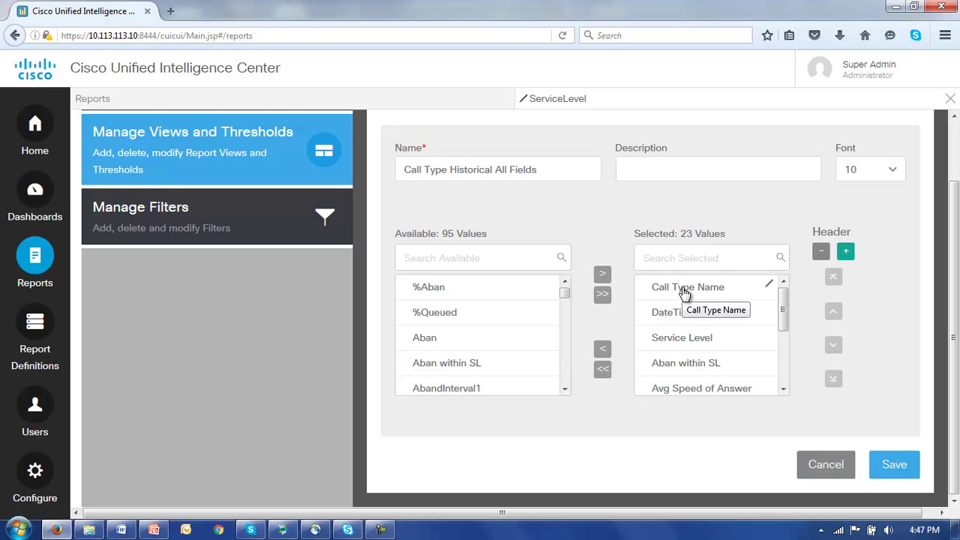
left_click_drag(782, 315, 784, 388)
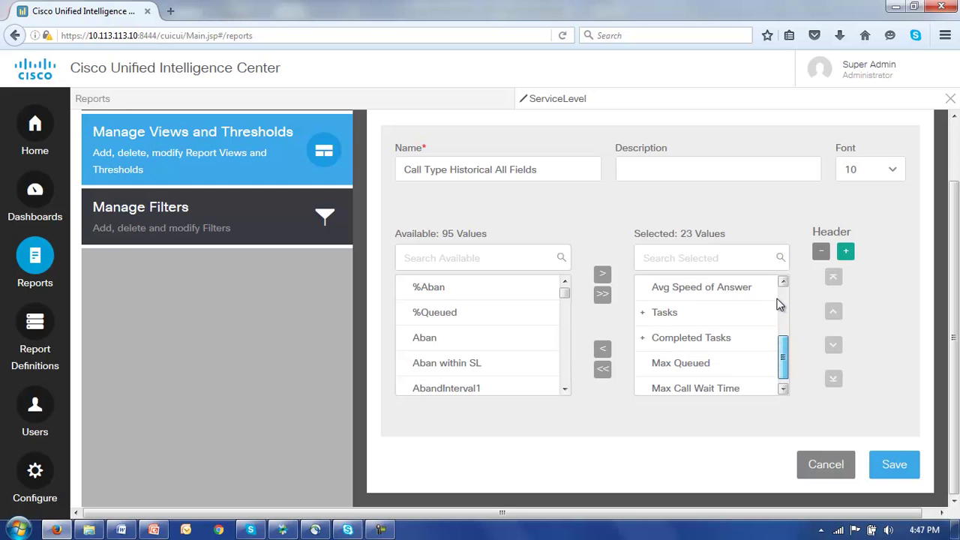
scroll(785, 330, "up", 5)
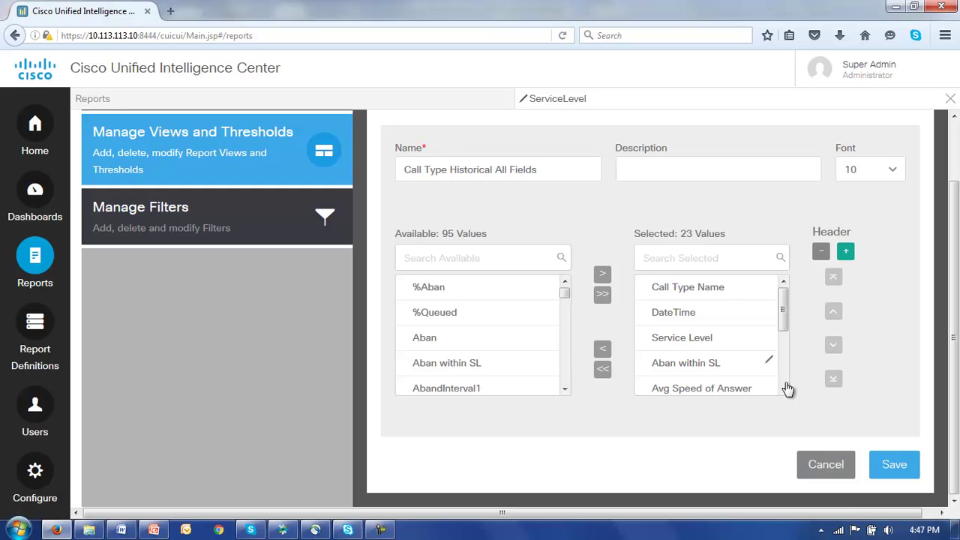
left_click(783, 388)
left_click(783, 389)
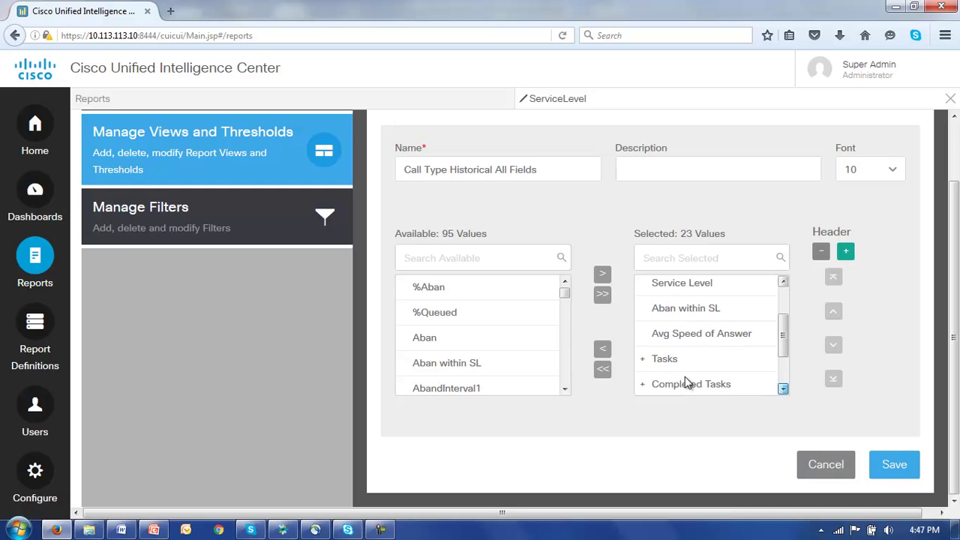
scroll(685, 352, "down", 1)
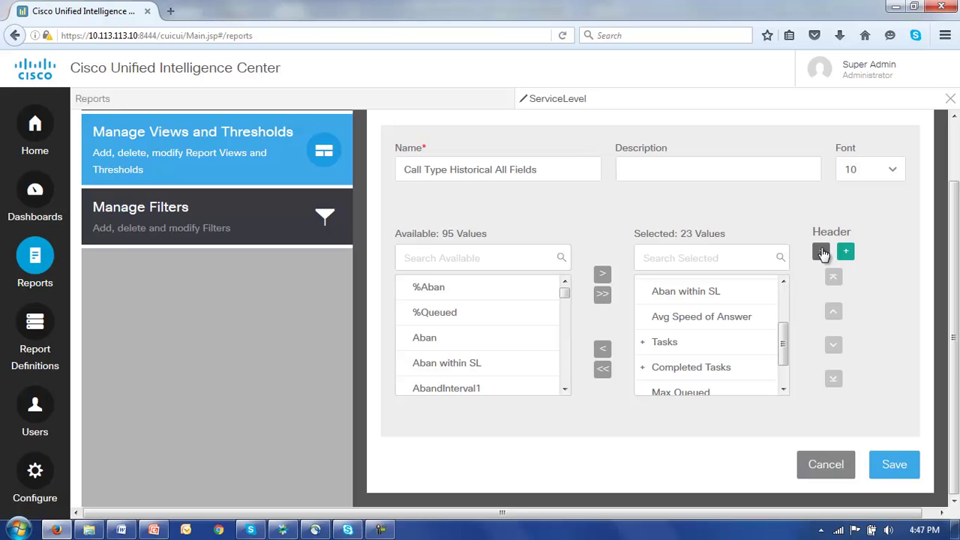
left_click(667, 345)
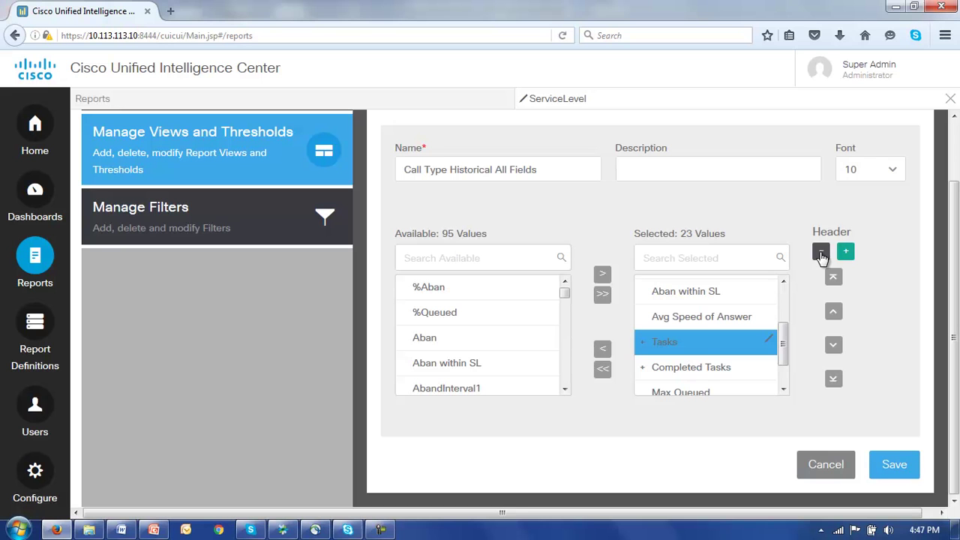
left_click(822, 256)
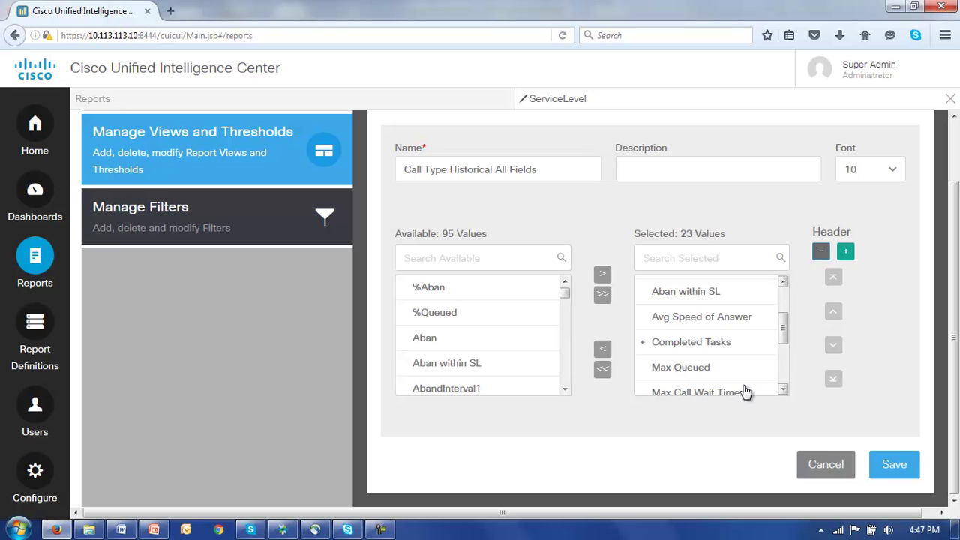
left_click(681, 347)
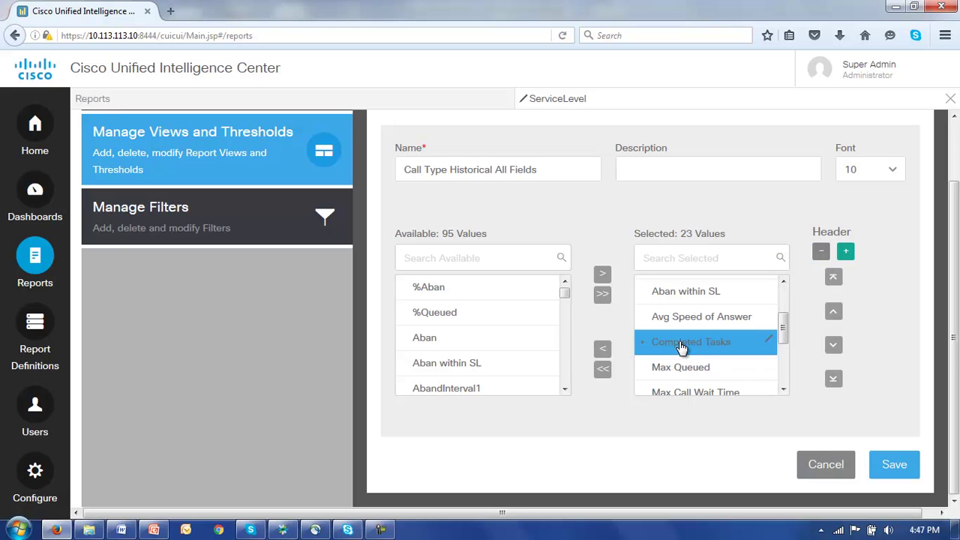
left_click(821, 255)
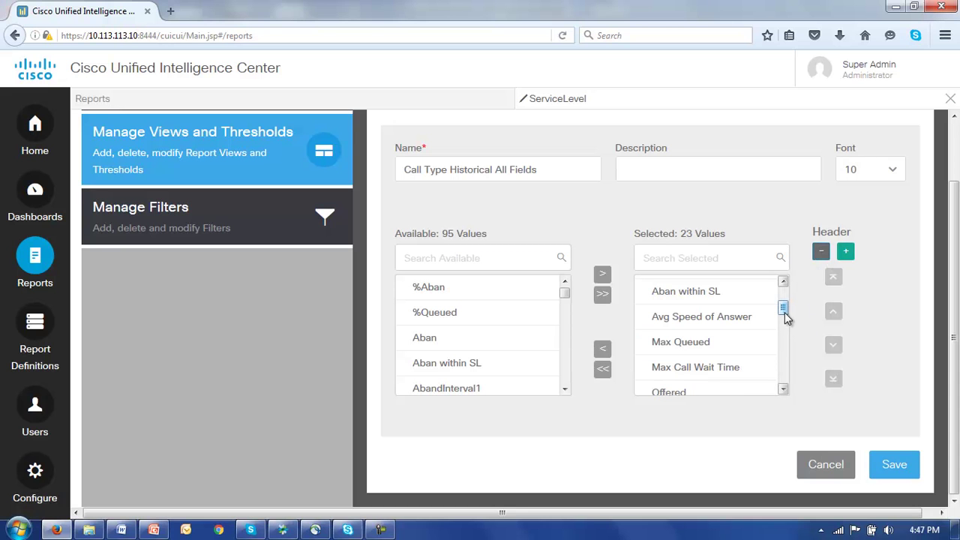
Remove Max Queued and every later field, keeping Call Type Name through Avg Speed of Answer
scroll(705, 346, "up", 2)
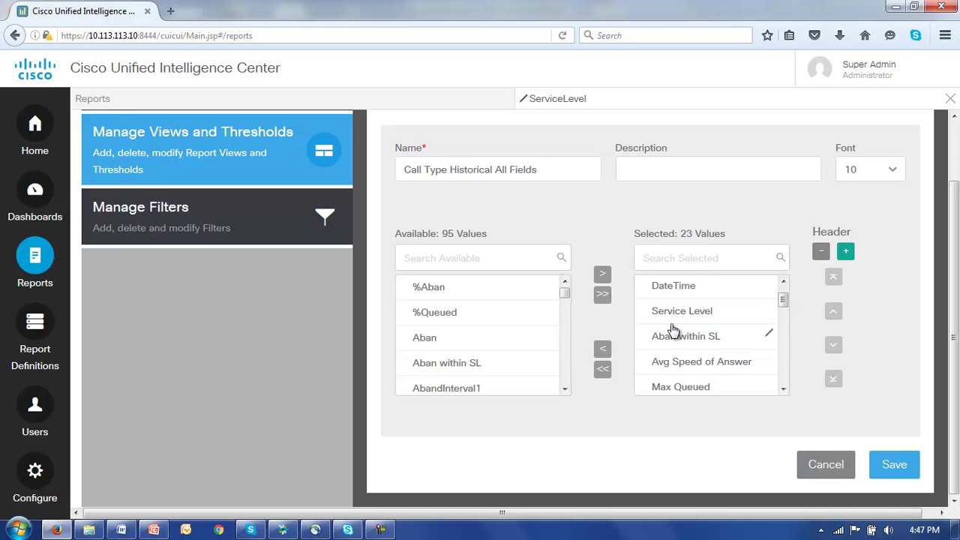
left_click(664, 367)
scroll(671, 332, "down", 1)
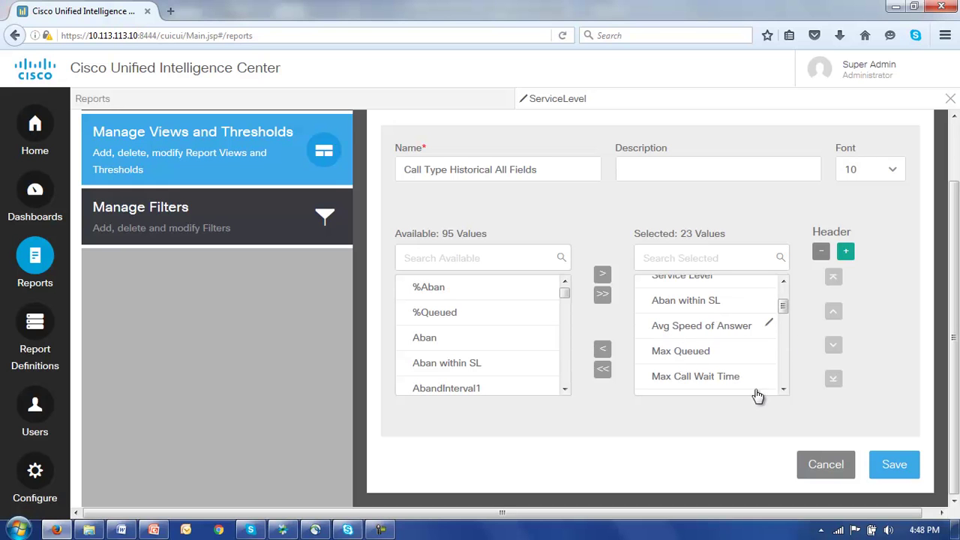
left_click(678, 353)
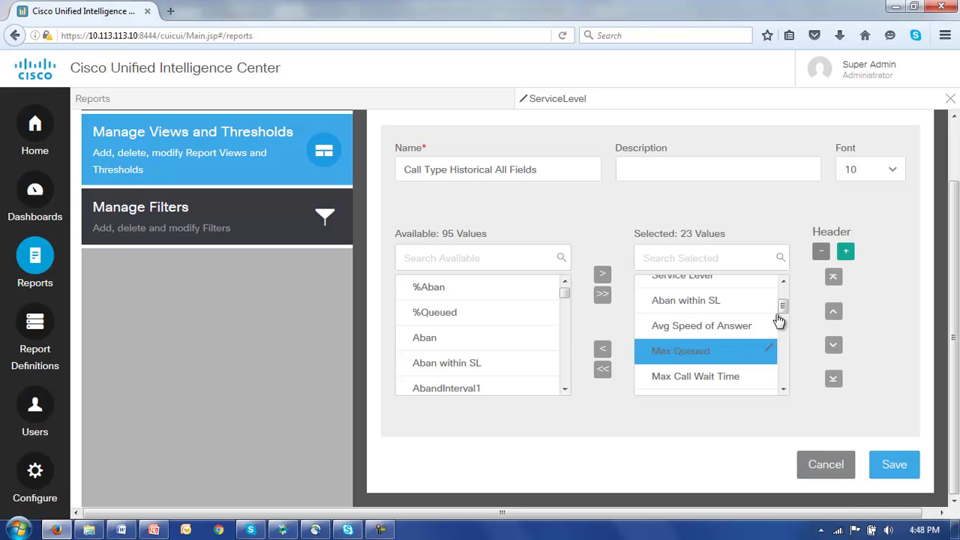
scroll(785, 308, "down", 1)
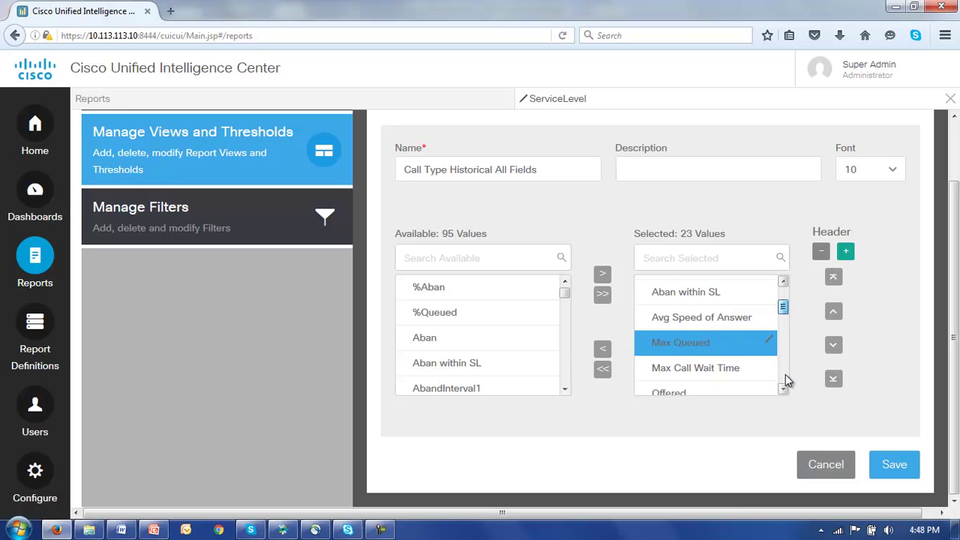
key("Down")
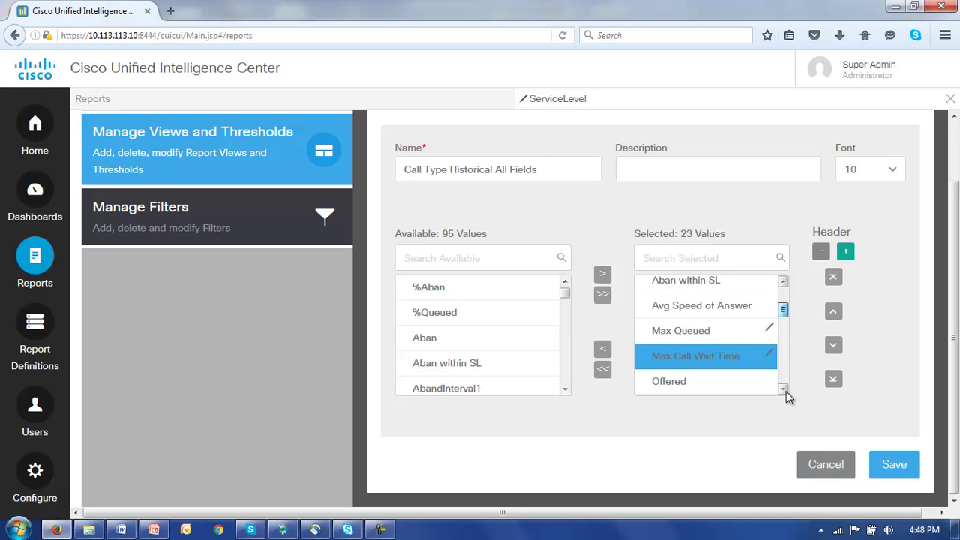
key("Down")
key("Down")
key("Down")
key("Down")
key("Down")
key("Down")
key("Down")
key("Down")
key("Down")
key("Down")
key("Down")
key("Down")
key("Down")
left_click(784, 389)
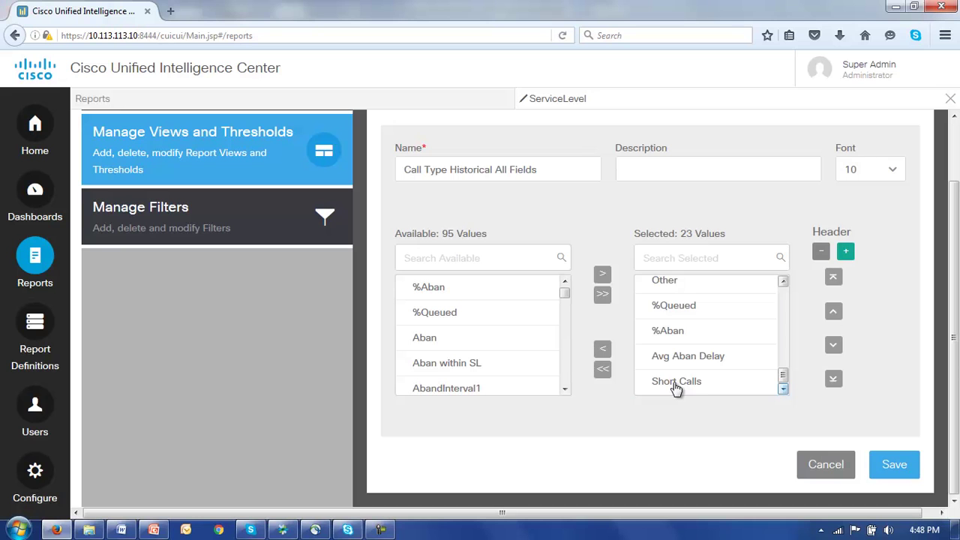
key("ctrl+a")
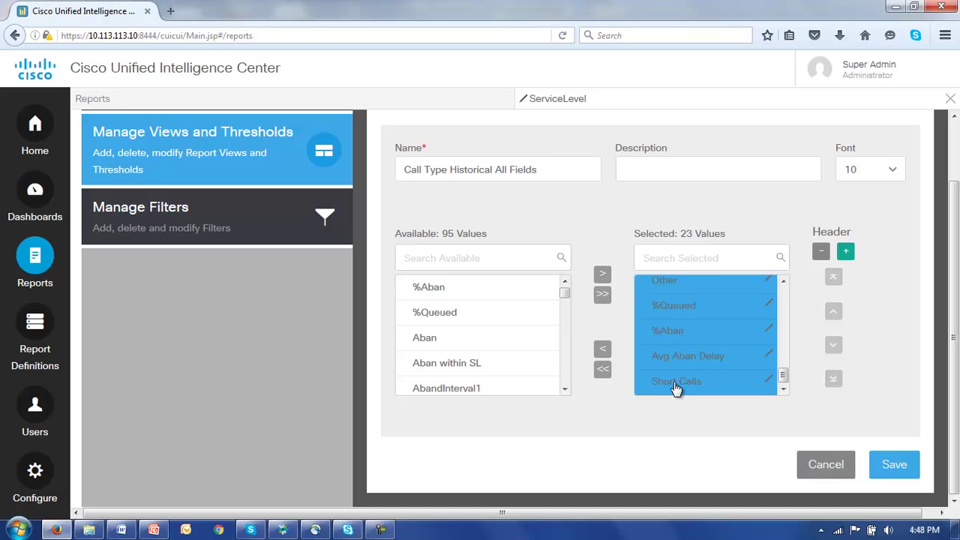
left_click(604, 352)
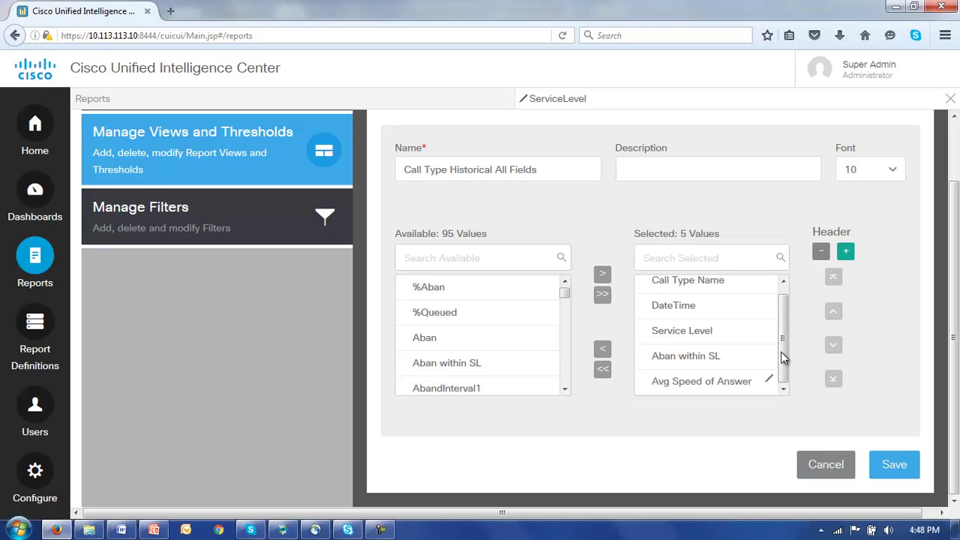
Save the trimmed view and finish saving the ServiceLevel report
left_click_drag(781, 351, 786, 381)
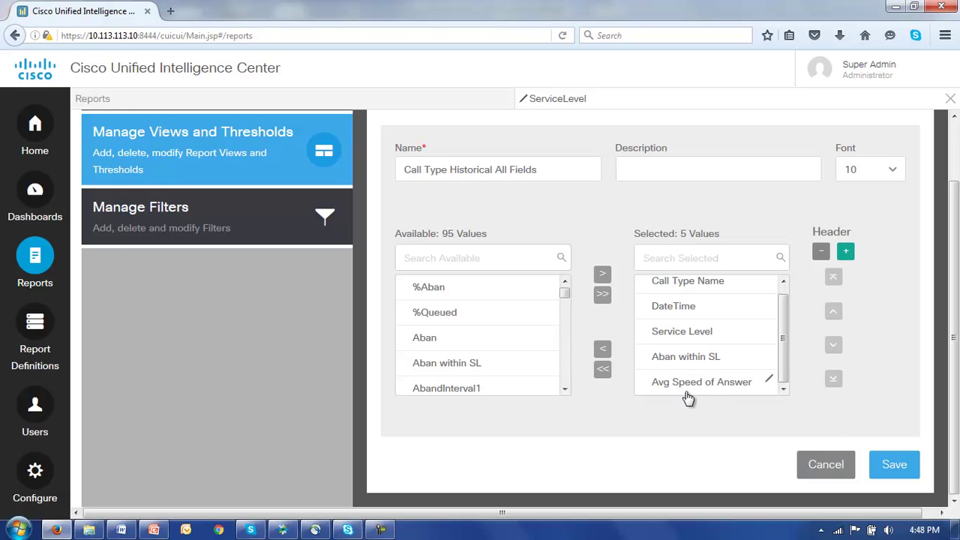
left_click(897, 465)
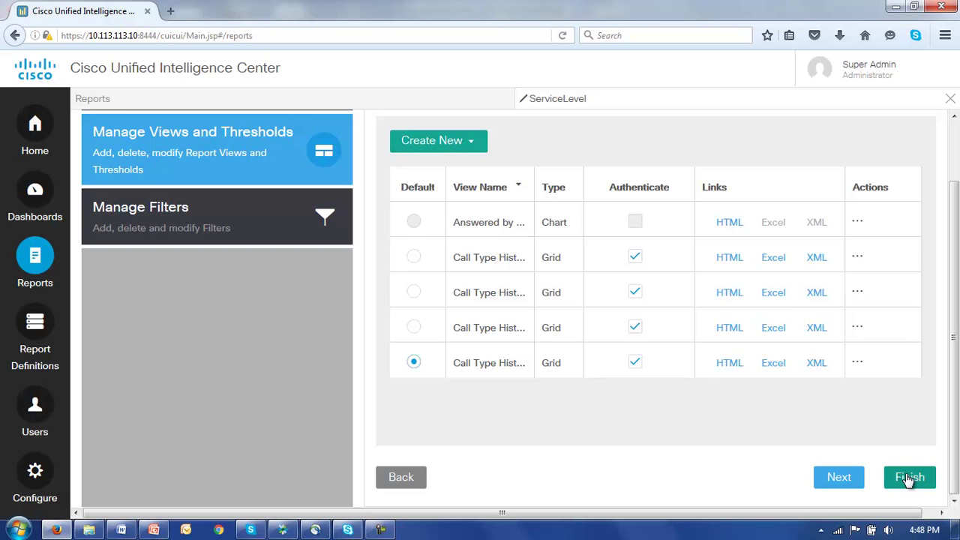
left_click(905, 479)
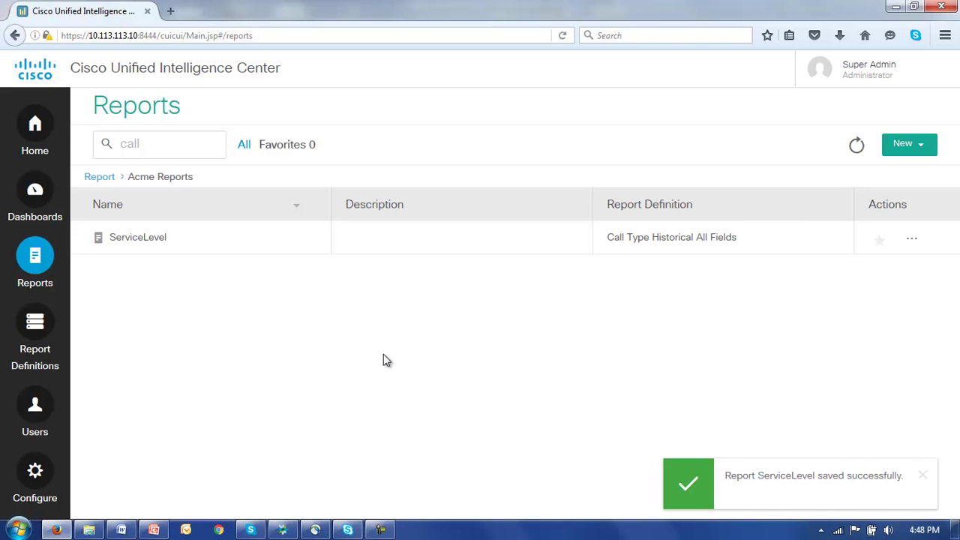
Open ServiceLevel, set the default filter to Year to Date, and include all 14 call types
left_click(137, 239)
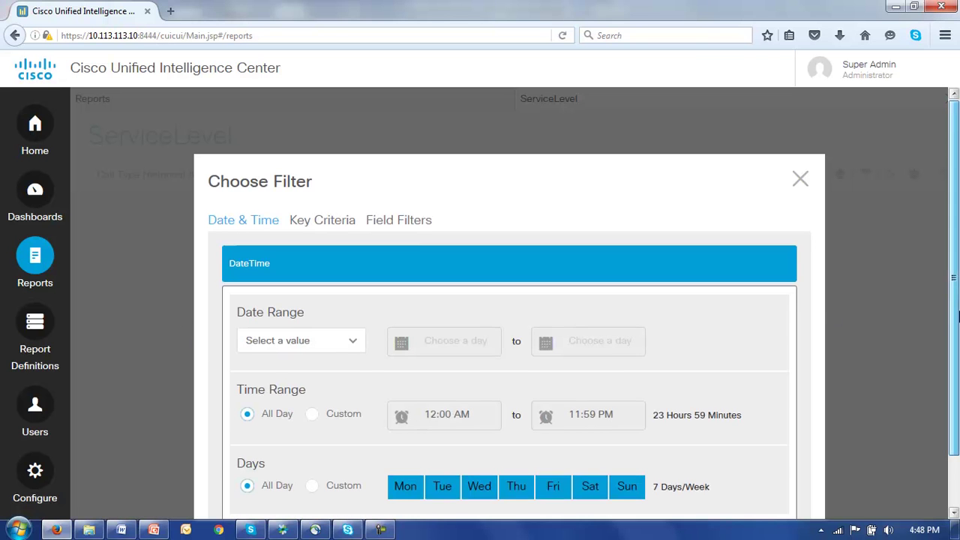
scroll(957, 317, "down", 2)
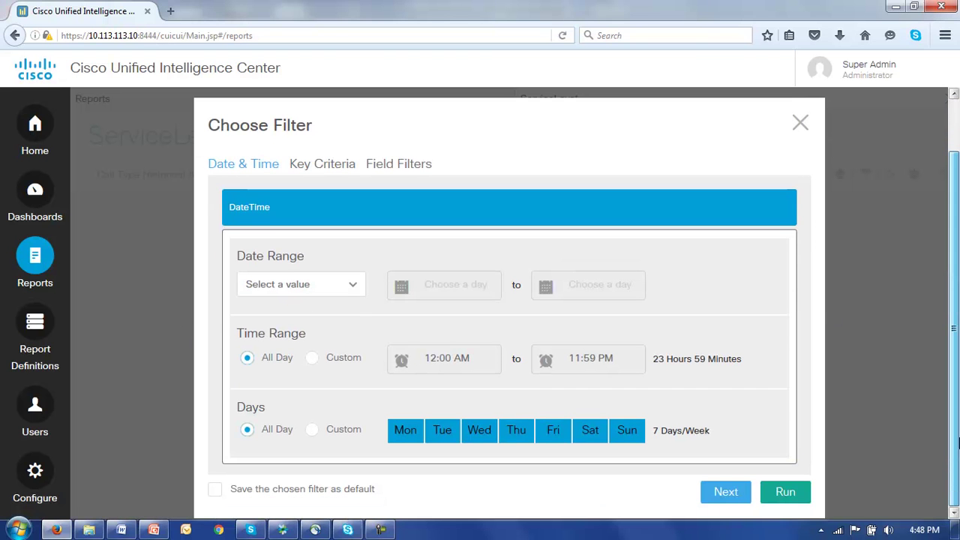
left_click(356, 286)
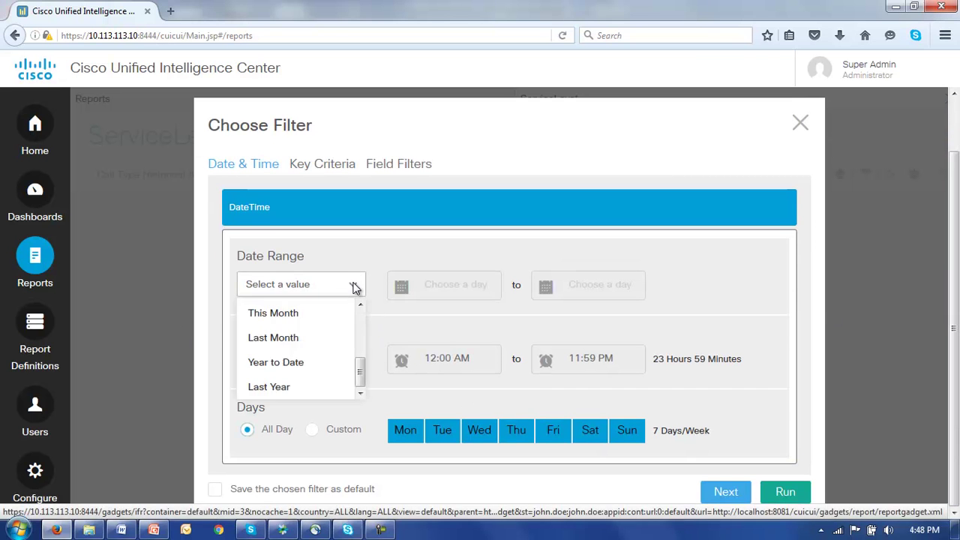
left_click(264, 365)
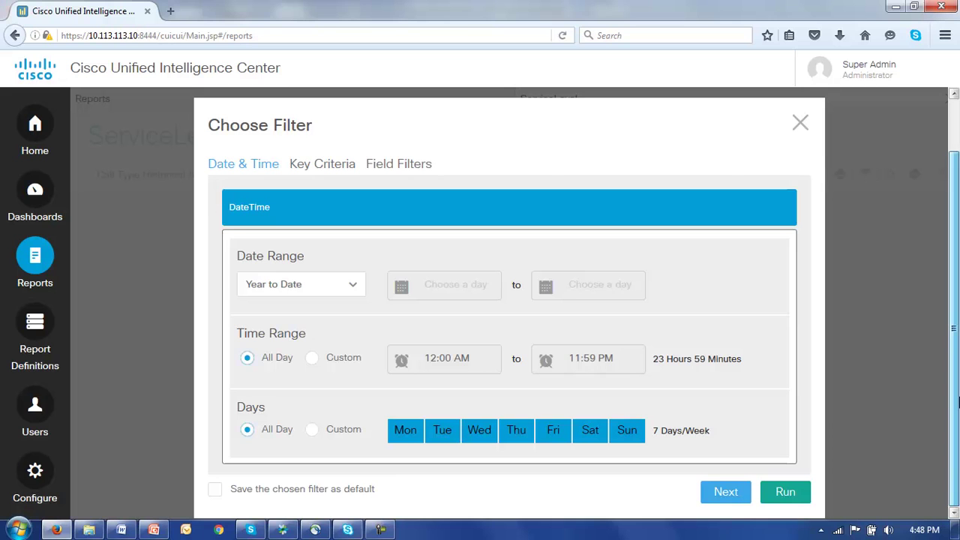
left_click(216, 493)
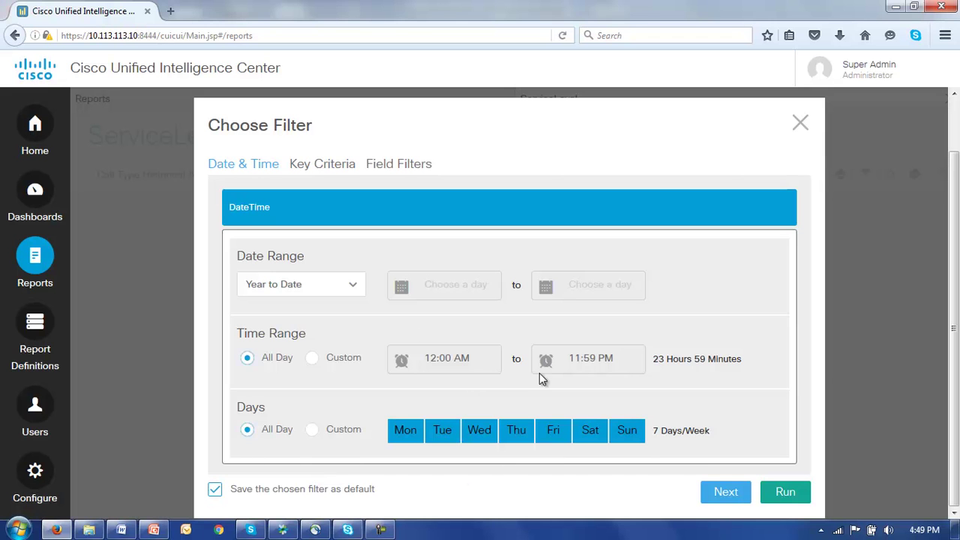
left_click(723, 498)
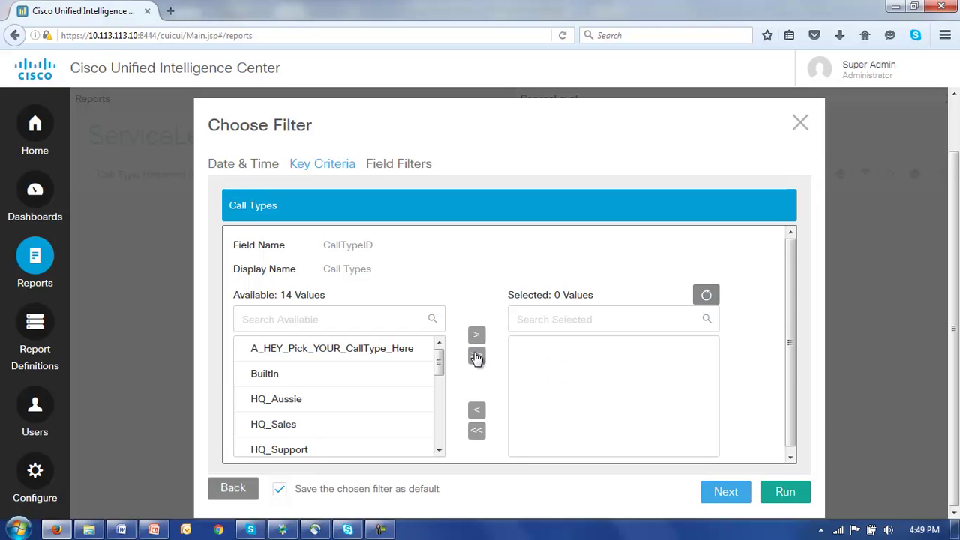
left_click(476, 355)
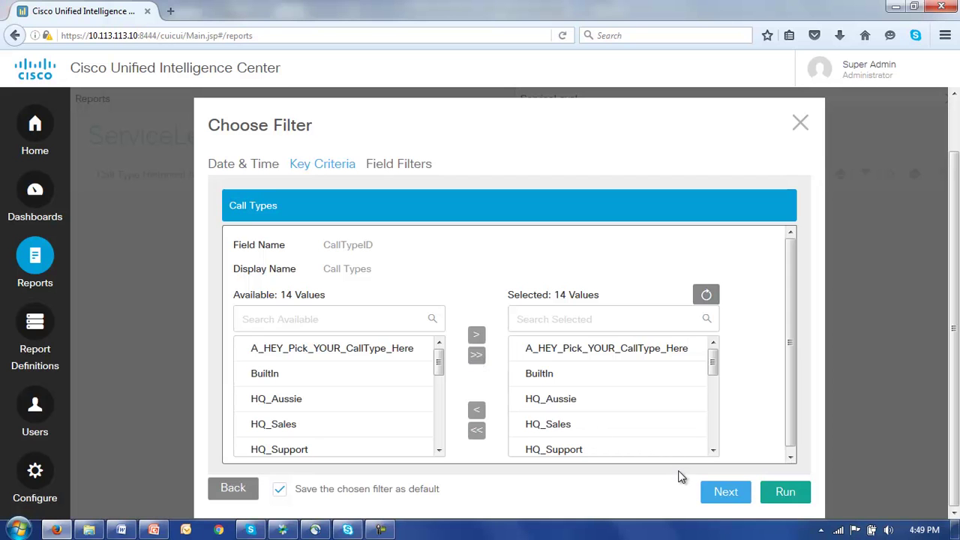
left_click(722, 495)
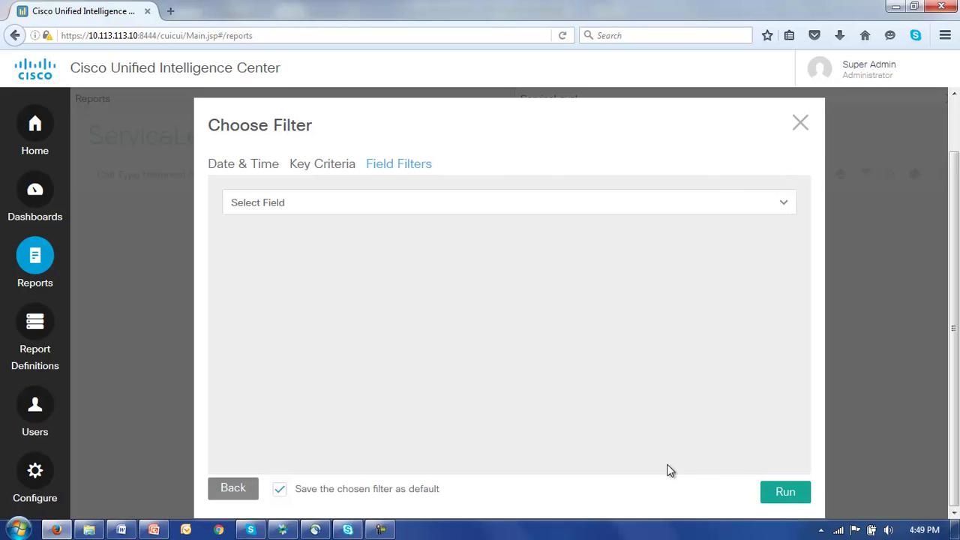
Run the ServiceLevel report showing six call types totalling 28.70%, then open its tool options
left_click(781, 491)
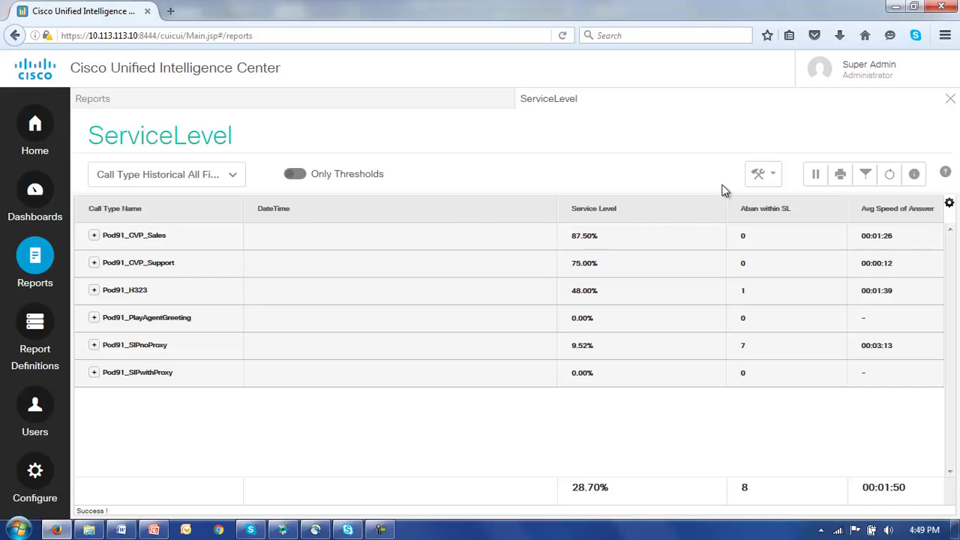
left_click(774, 177)
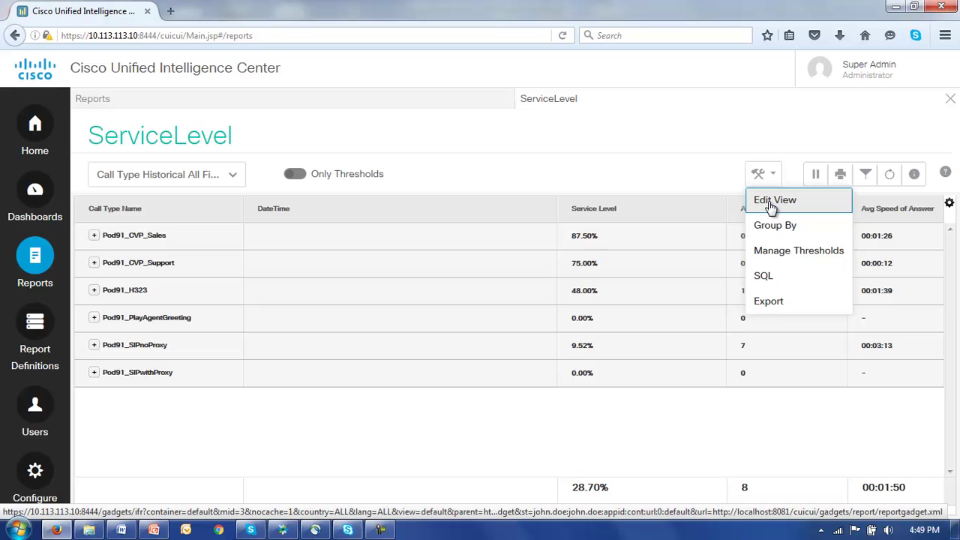
In Edit View, set the view's font size to 14
left_click(773, 201)
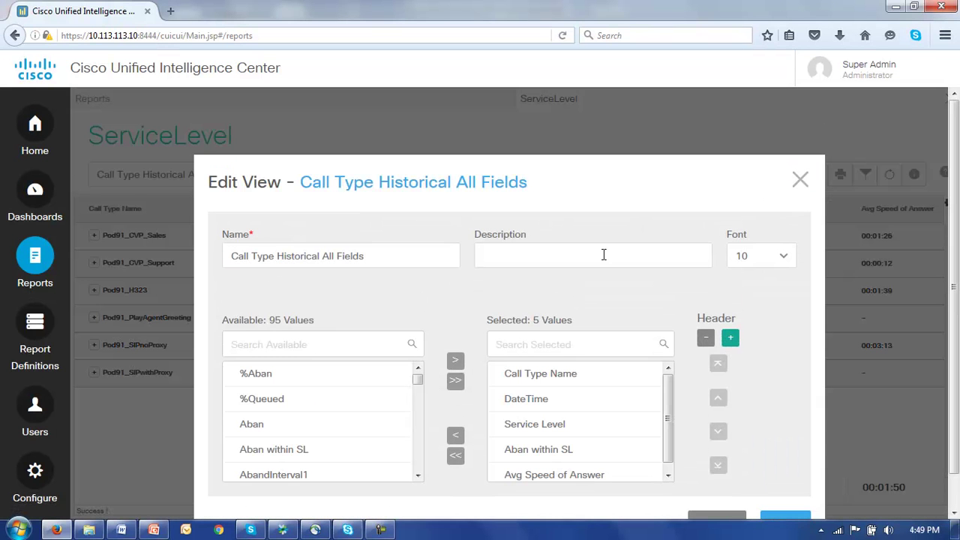
left_click_drag(955, 255, 958, 358)
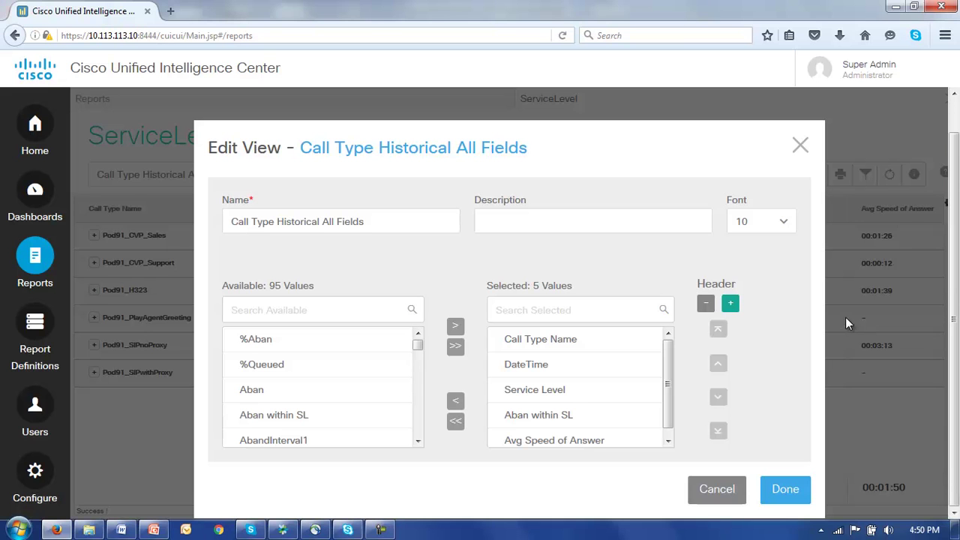
left_click(783, 225)
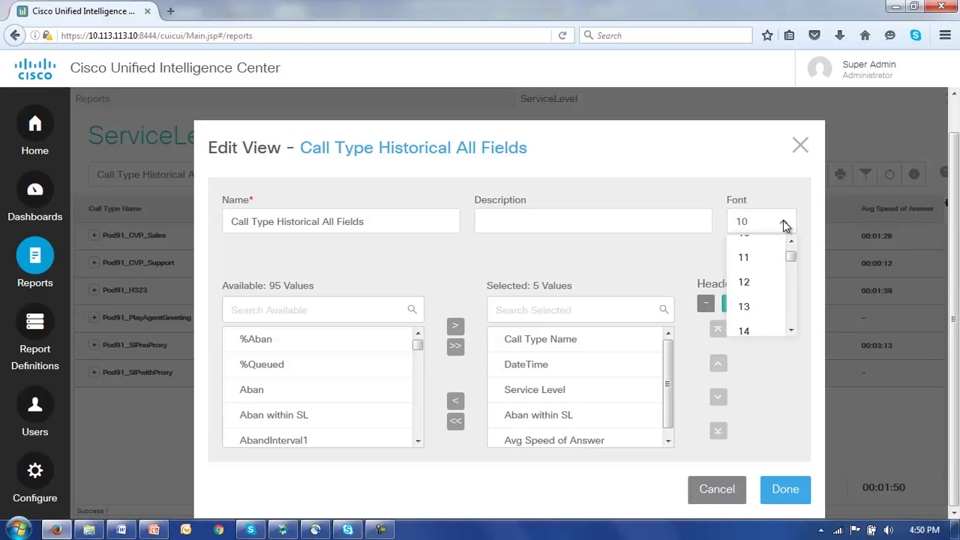
left_click(792, 330)
left_click(750, 300)
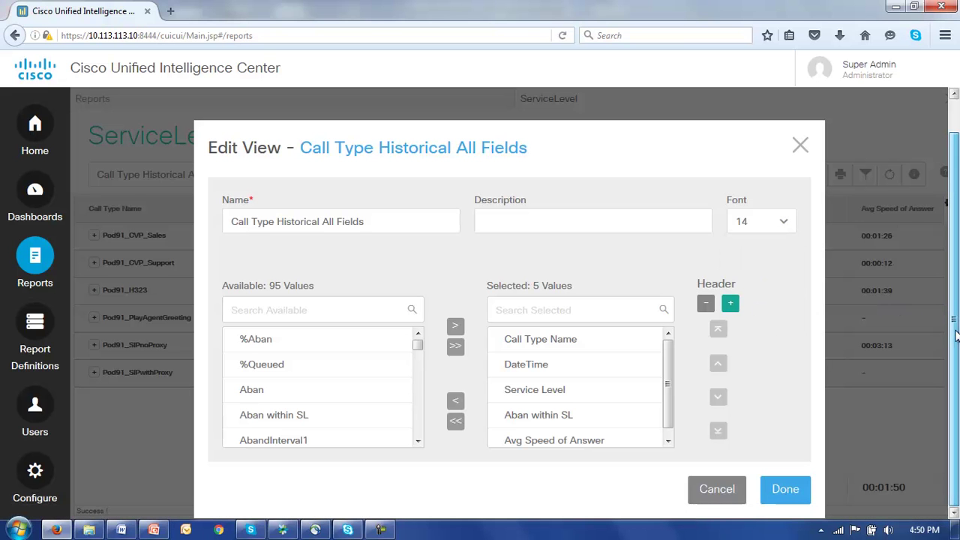
Reduce the DateTime column width to 50
mouse_move(532, 375)
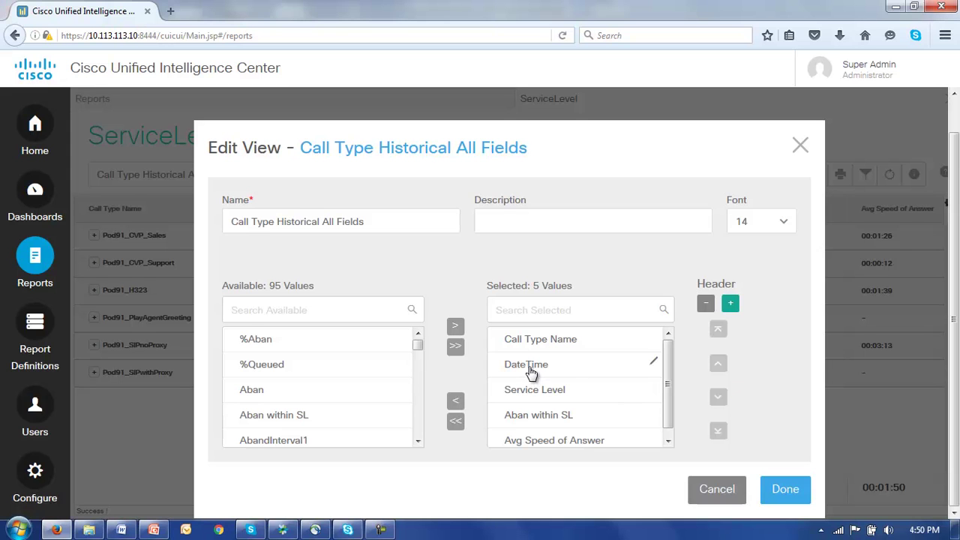
left_click(654, 365)
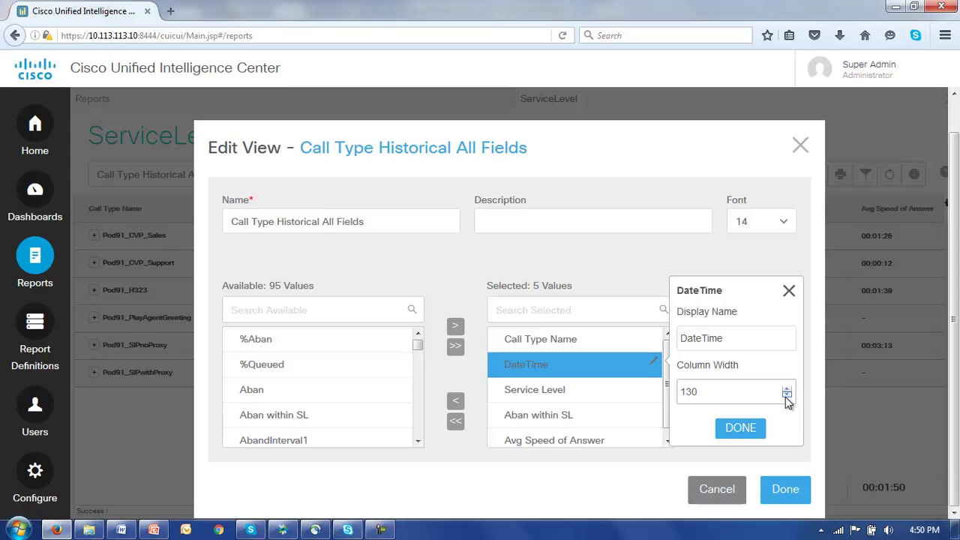
left_click_drag(786, 395, 785, 396)
left_click(739, 429)
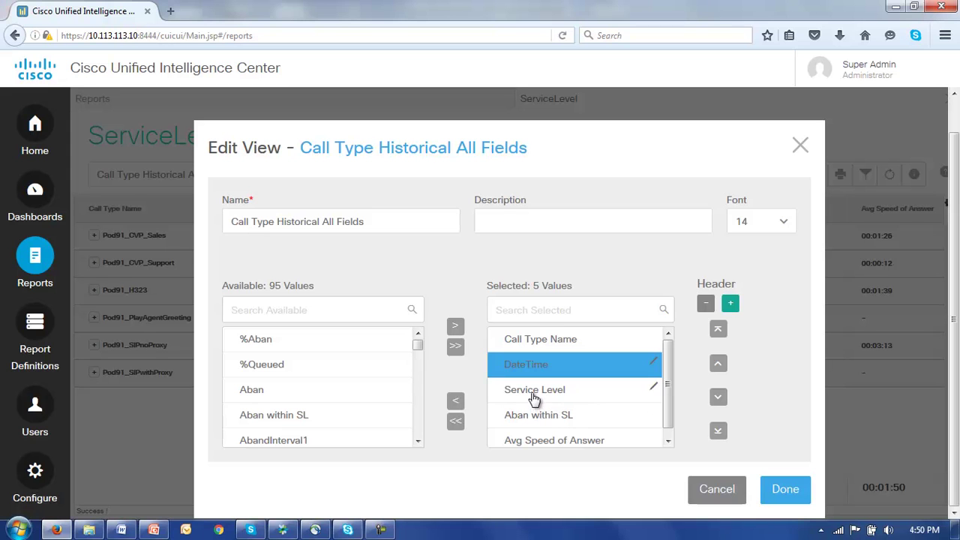
Change the Service Level column width from 70 to 30 and confirm the setting
left_click(653, 387)
left_click(718, 416)
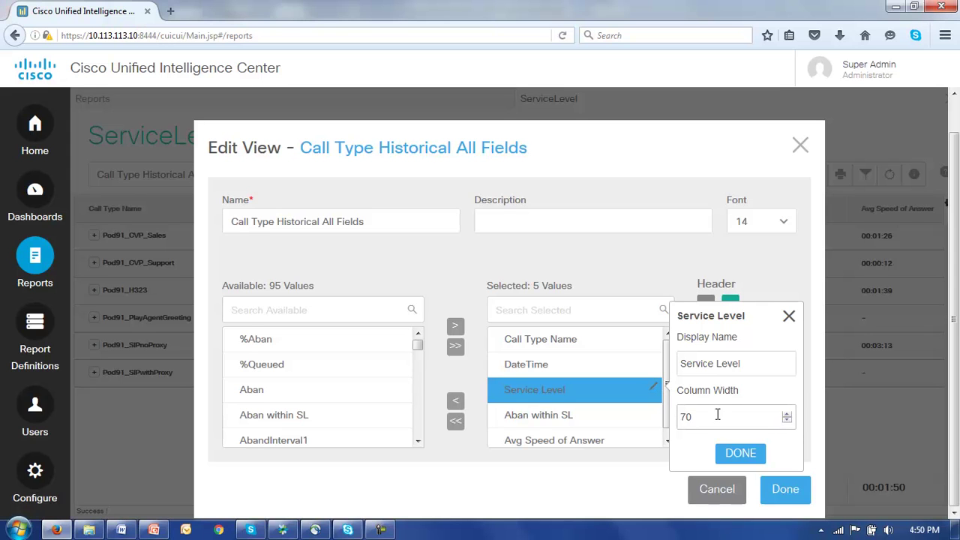
left_click(787, 421)
left_click_drag(786, 421, 786, 420)
left_click(786, 414)
left_click(786, 414)
left_click(786, 414)
left_click(786, 414)
left_click(786, 414)
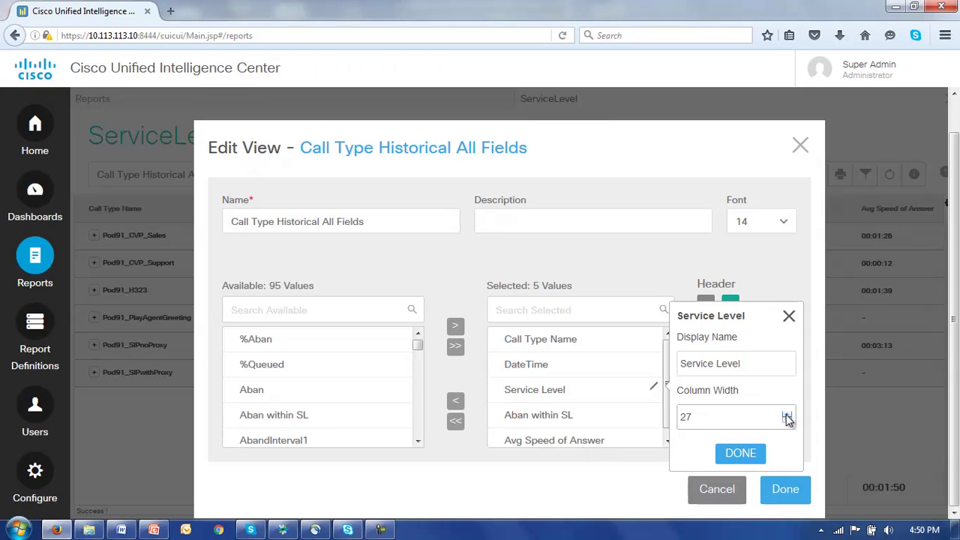
left_click(786, 414)
left_click(786, 414)
left_click(786, 415)
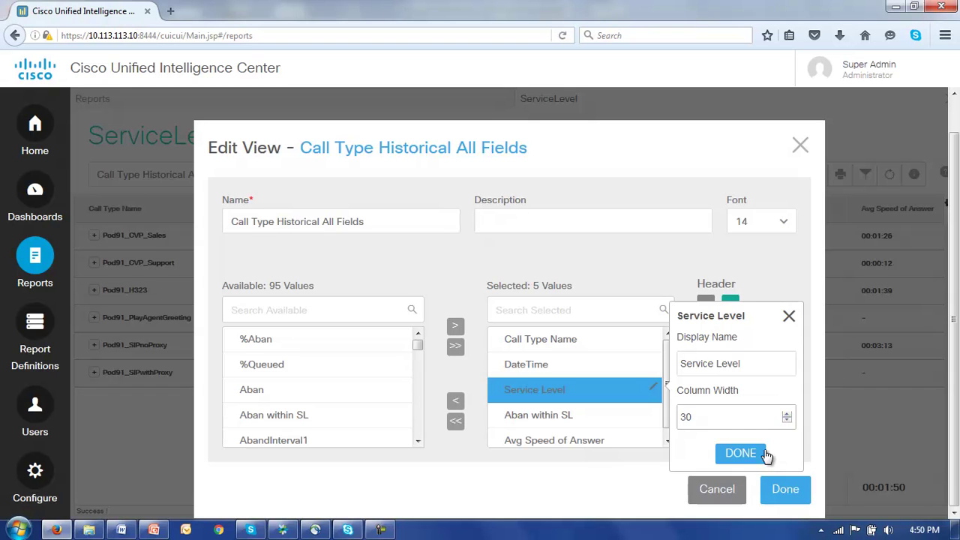
left_click(737, 454)
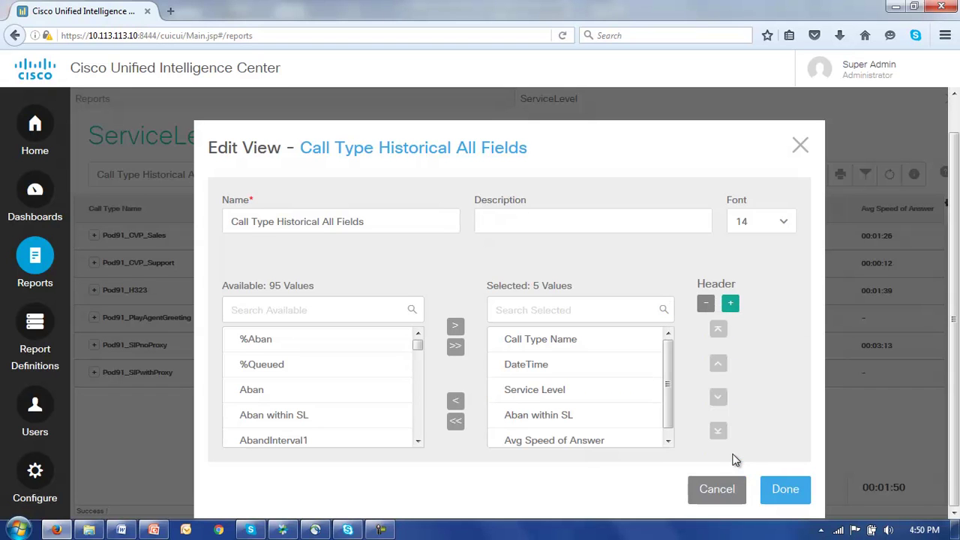
Save the view changes and expand Pod91_CVP_Sales into its six dated interval rows
left_click(784, 496)
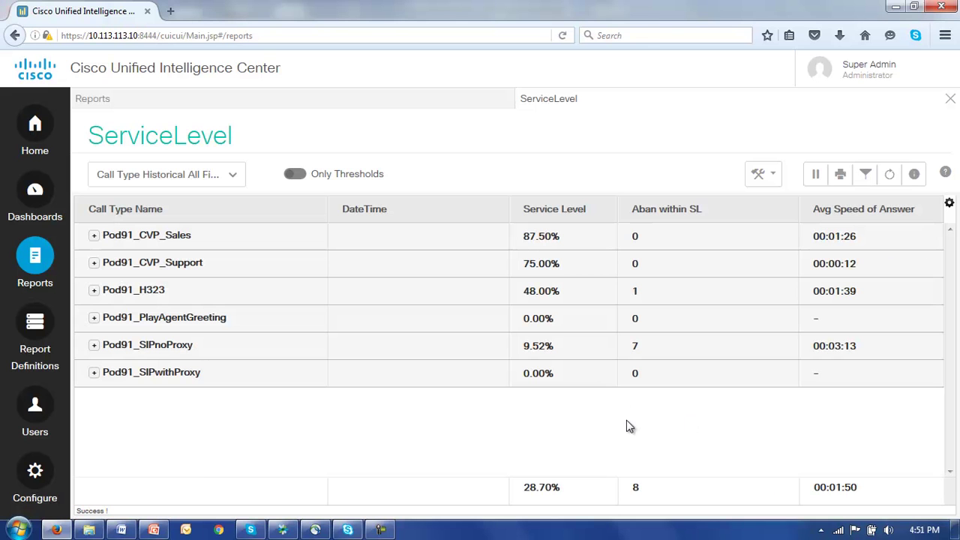
left_click(94, 235)
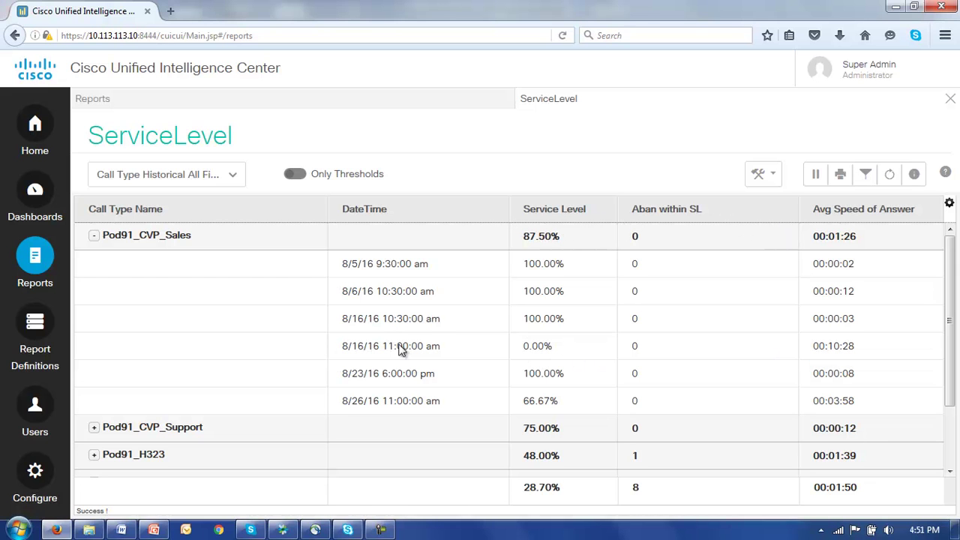
scroll(311, 341, "down", 2)
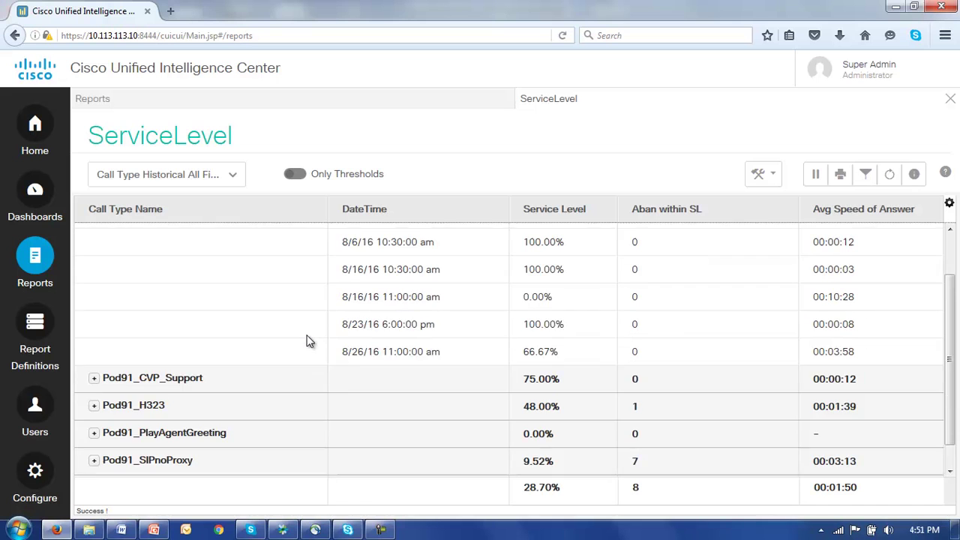
scroll(307, 339, "up", 2)
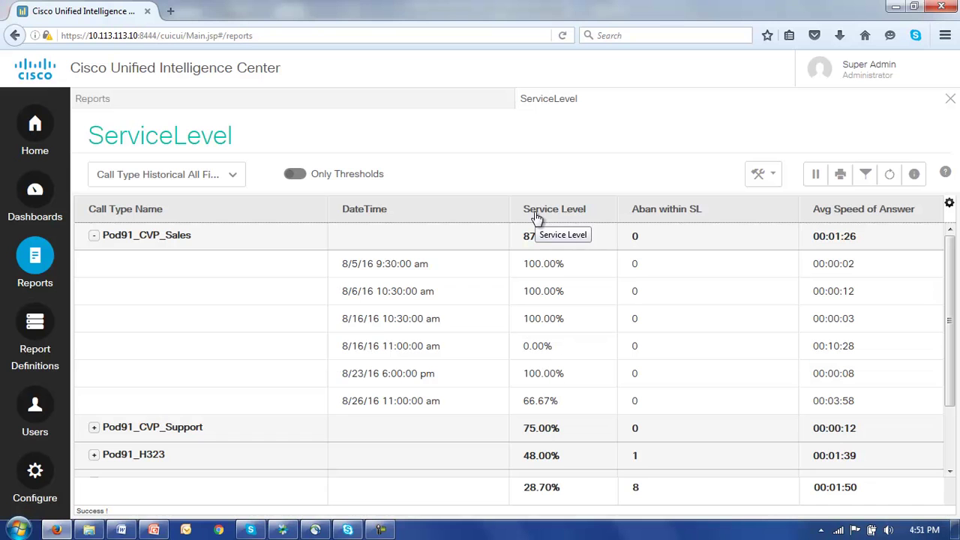
In the view editor, add a new header named 'Performance data'
left_click(768, 175)
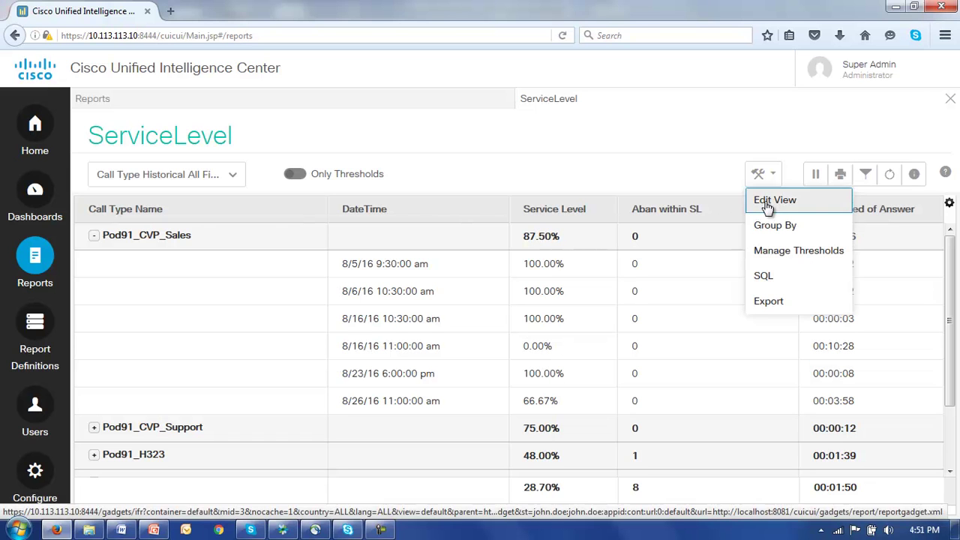
left_click(769, 204)
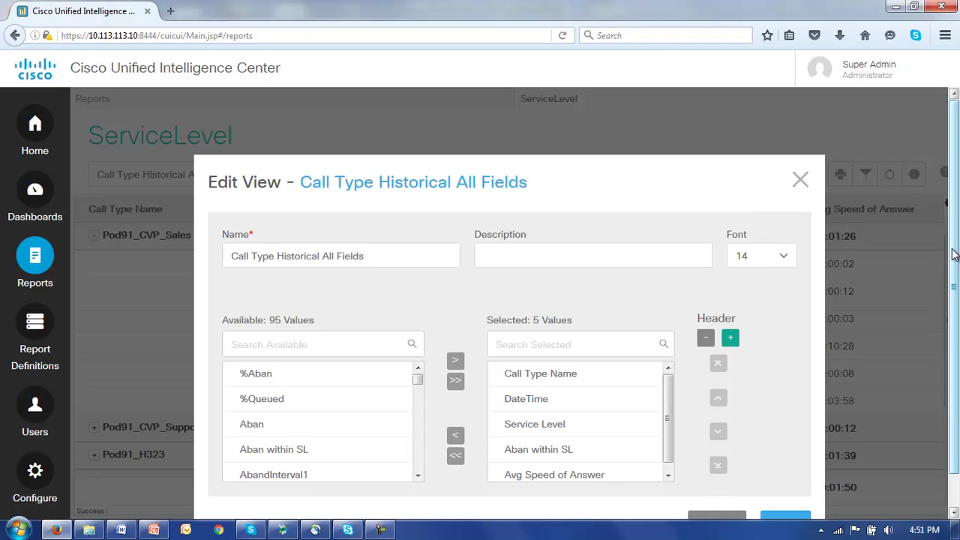
scroll(750, 300, "down", 1)
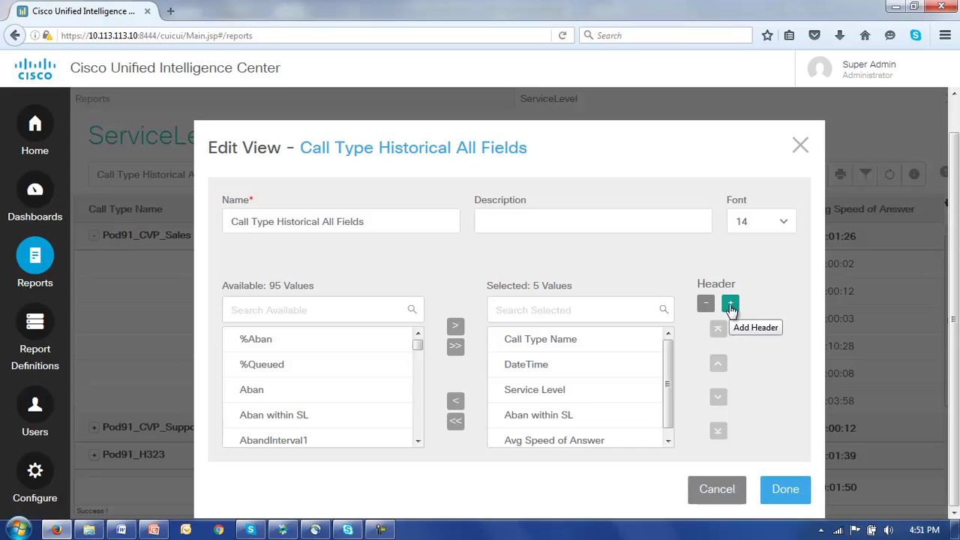
left_click(731, 306)
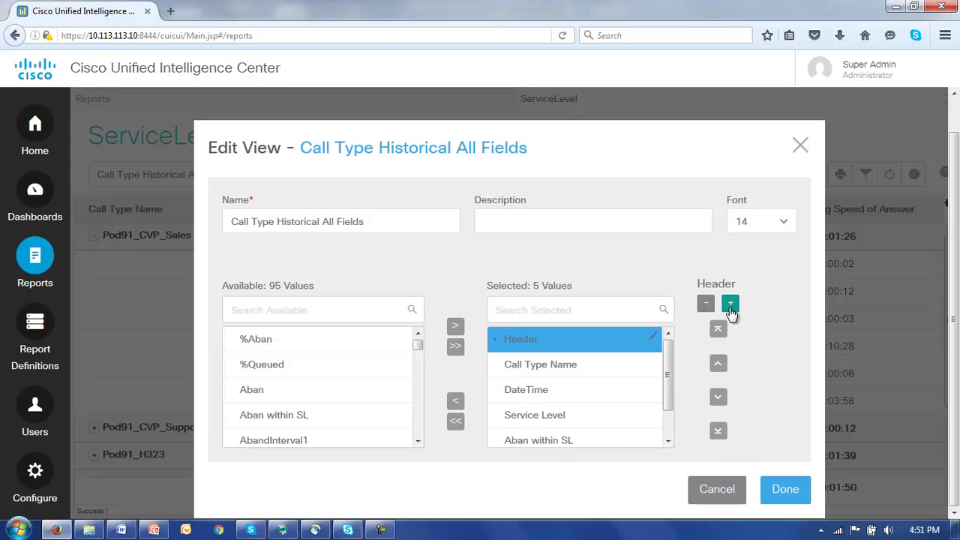
left_click(654, 339)
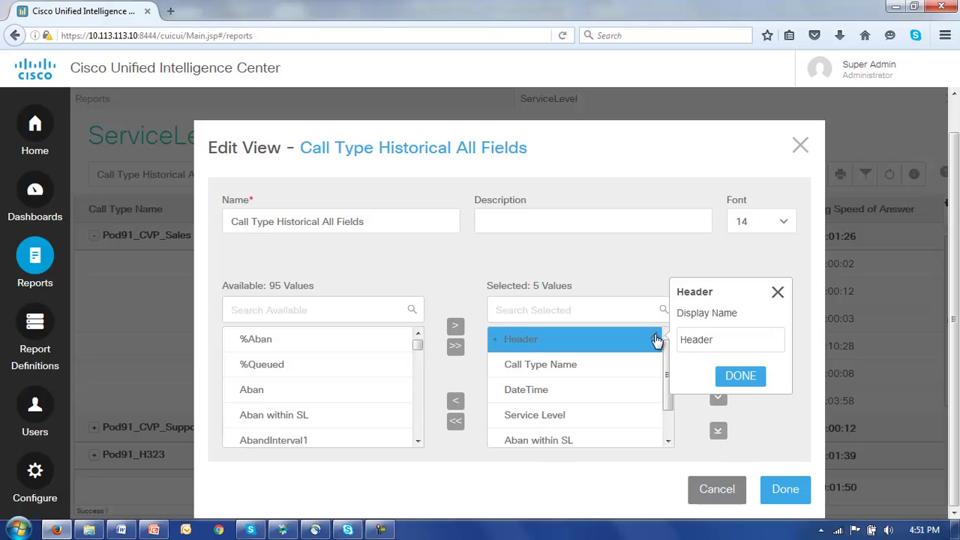
left_click(684, 339)
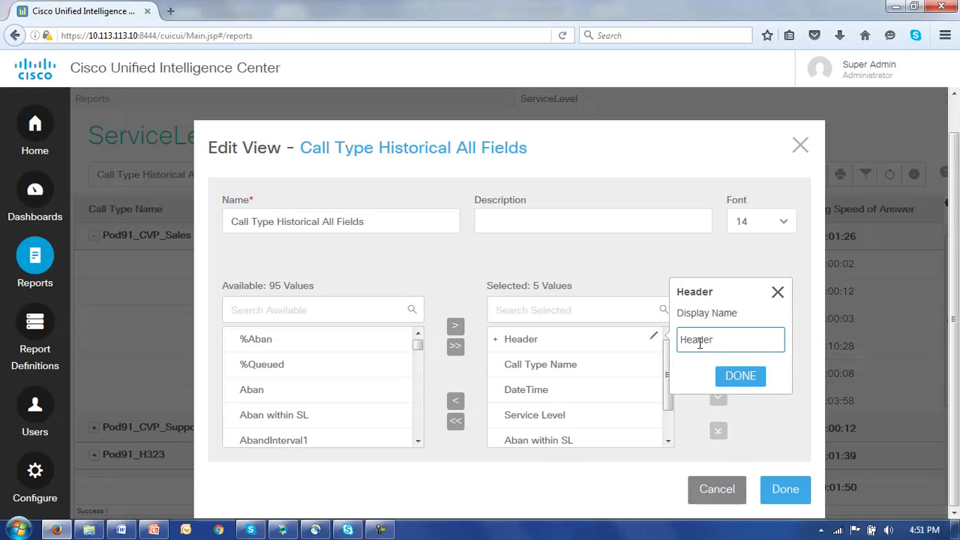
type("Performance data")
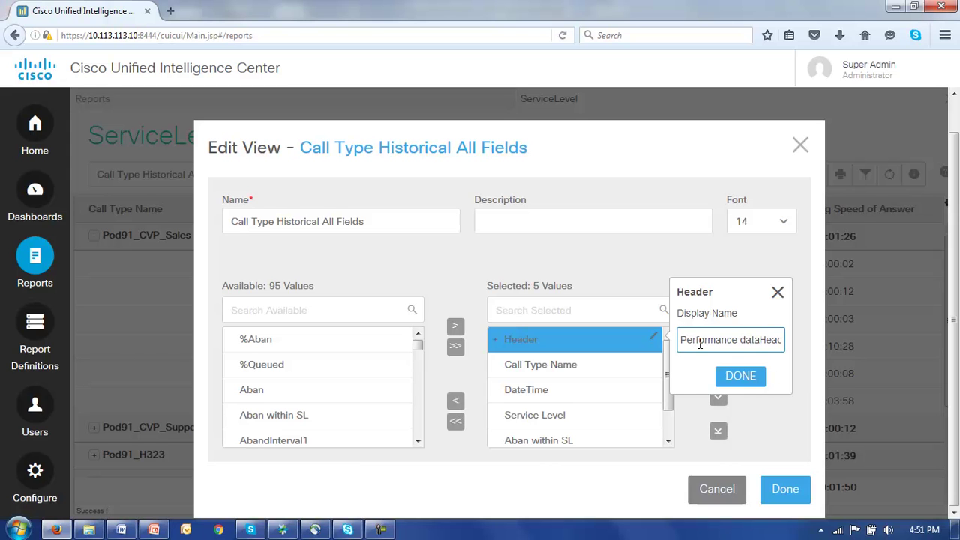
key("Delete")
key("Delete")
key("Delete")
key("Delete")
key("Delete")
key("Delete")
left_click(740, 379)
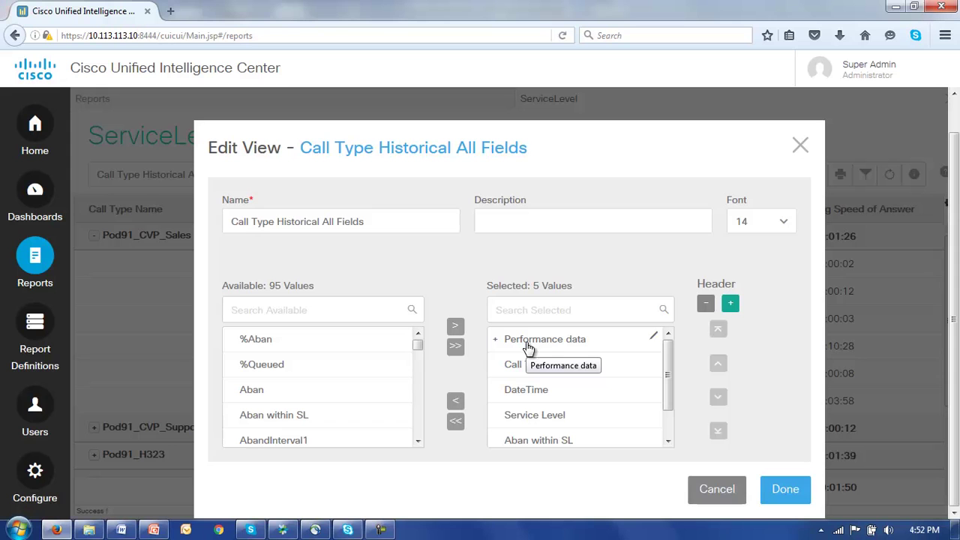
Move the Performance data header down to sit below DateTime
left_click(529, 347)
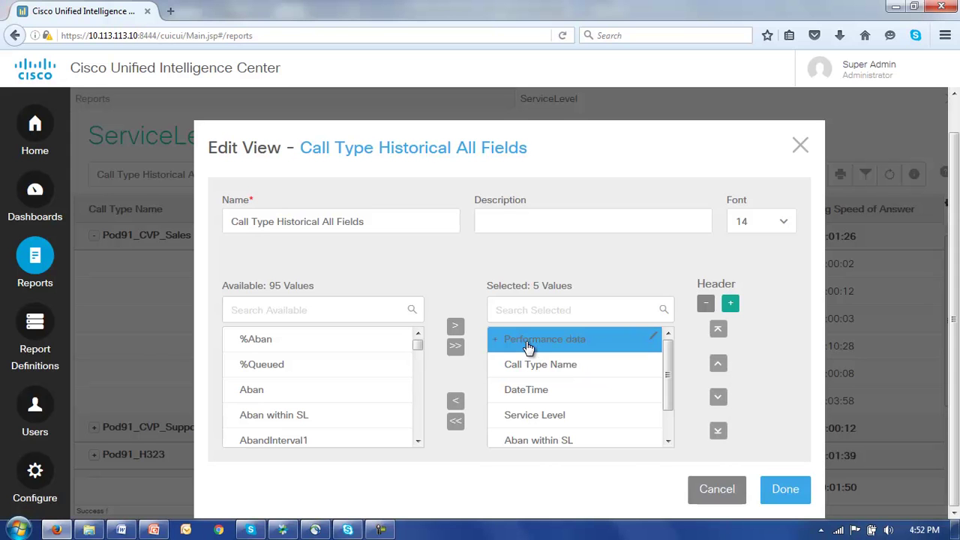
left_click(717, 398)
left_click(718, 399)
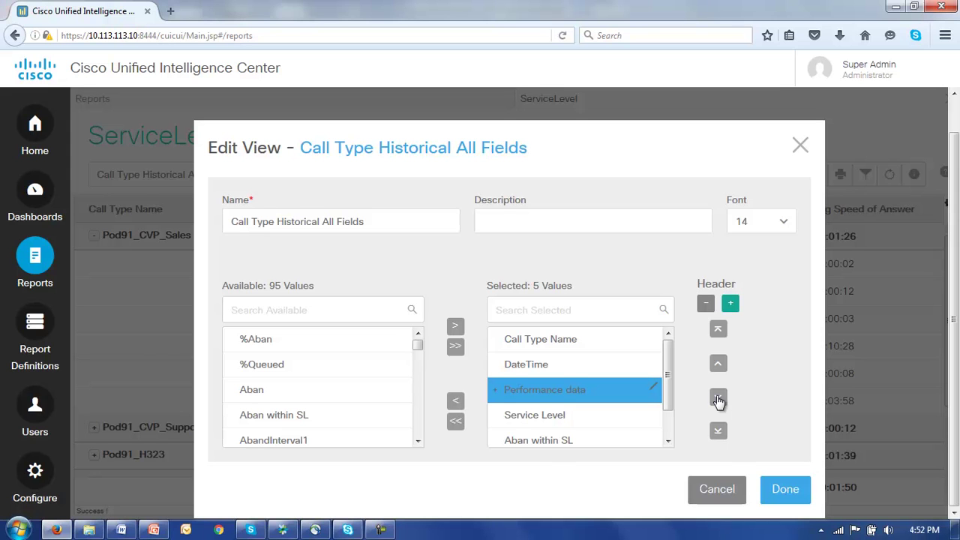
left_click_drag(667, 394, 673, 433)
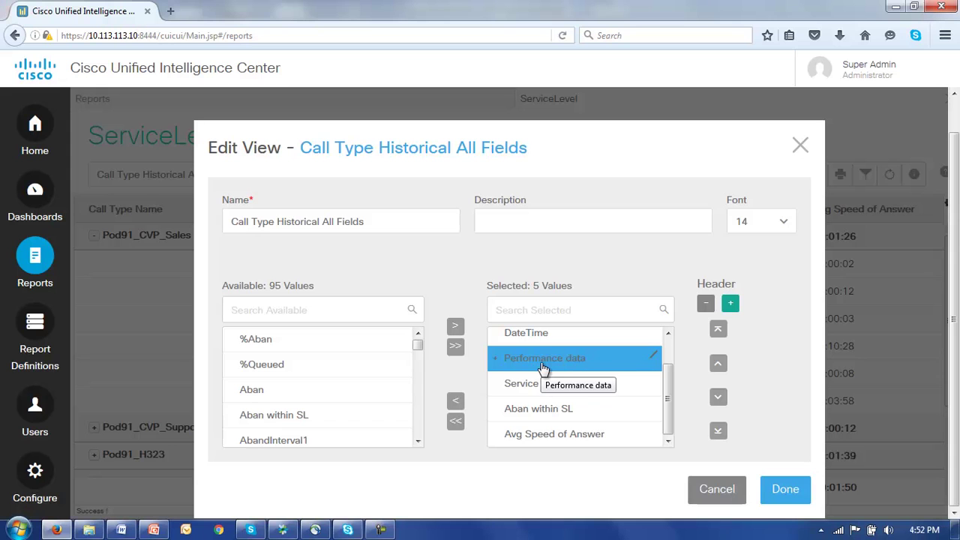
Nest Service Level, Aban within SL and Avg Speed of Answer under Performance data
left_click(531, 387)
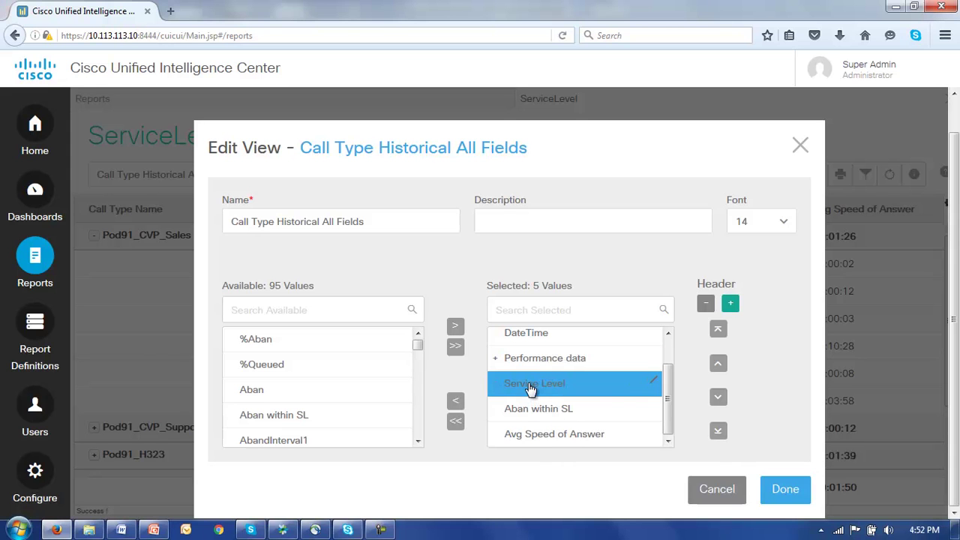
left_click(718, 366)
left_click(558, 415)
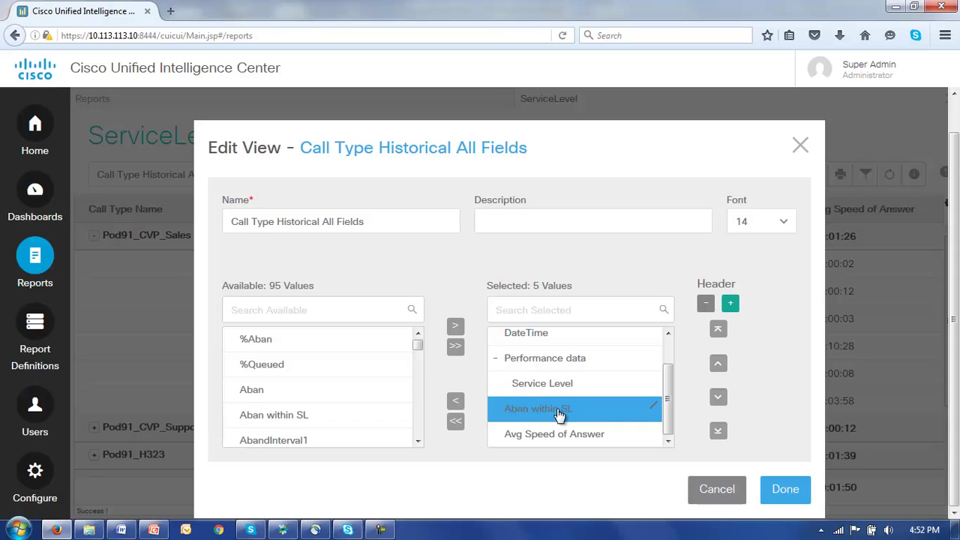
left_click(719, 366)
left_click(603, 435)
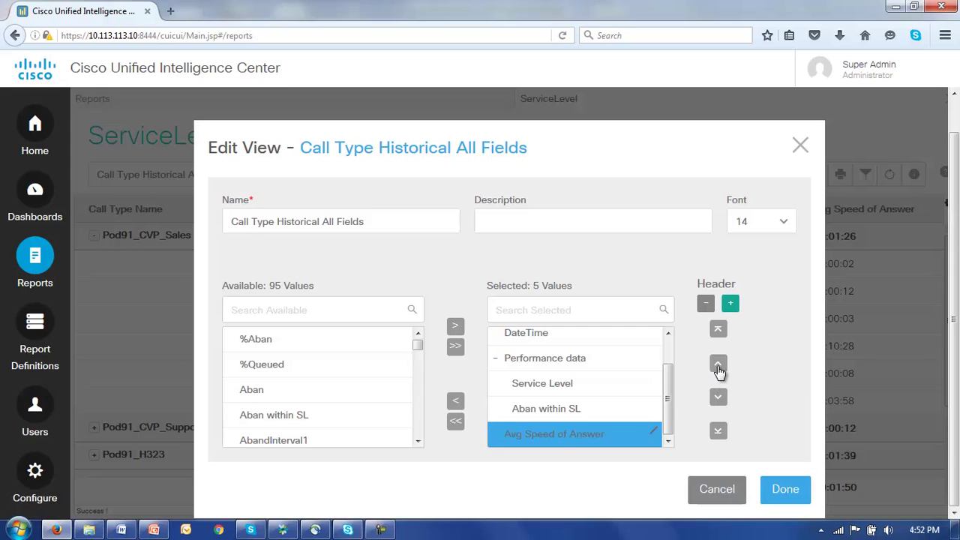
left_click(718, 367)
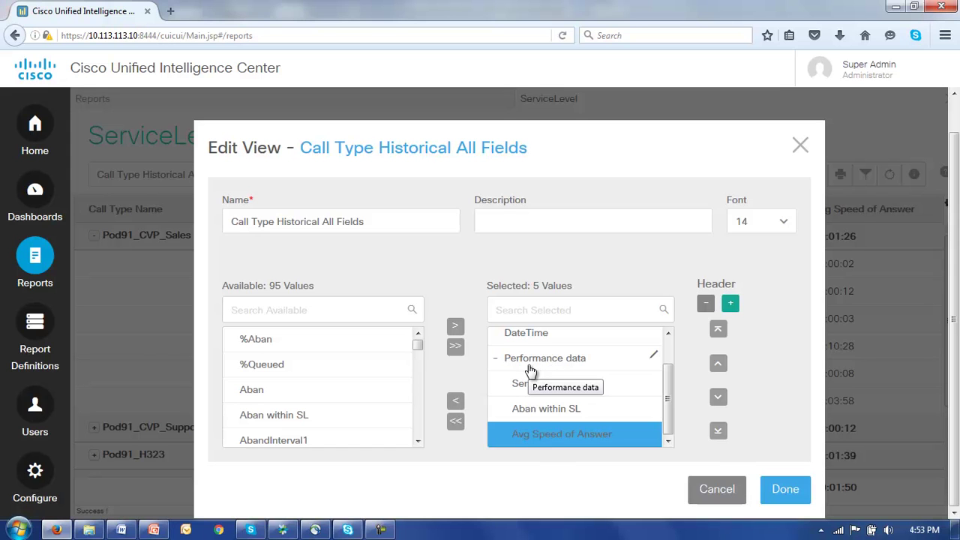
Save the header layout, then expand and collapse Pod91_CVP_Sales to check it
left_click(784, 495)
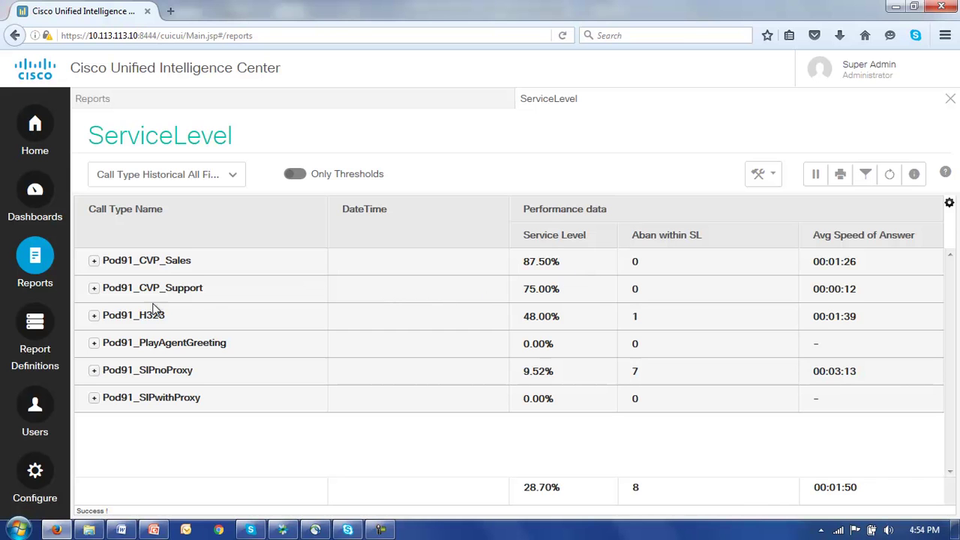
left_click(94, 264)
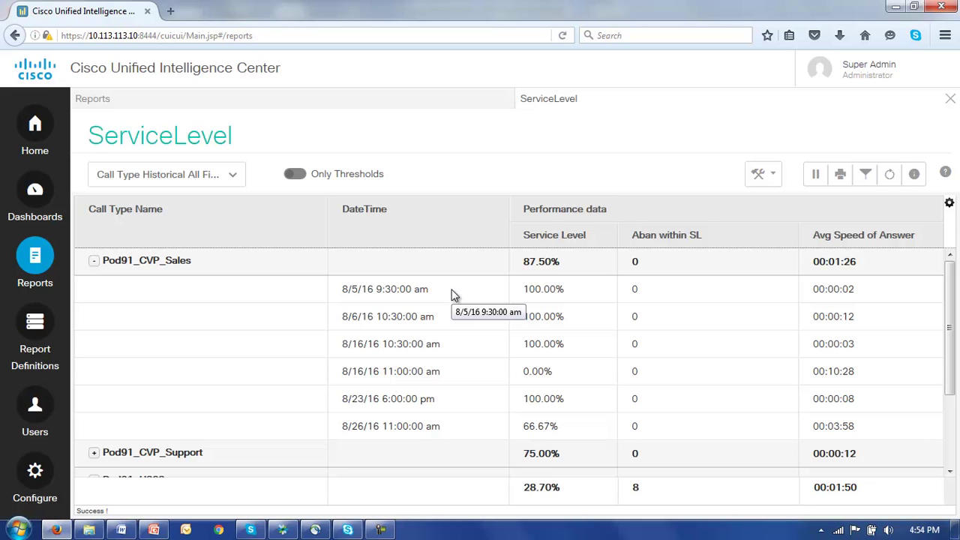
left_click(94, 262)
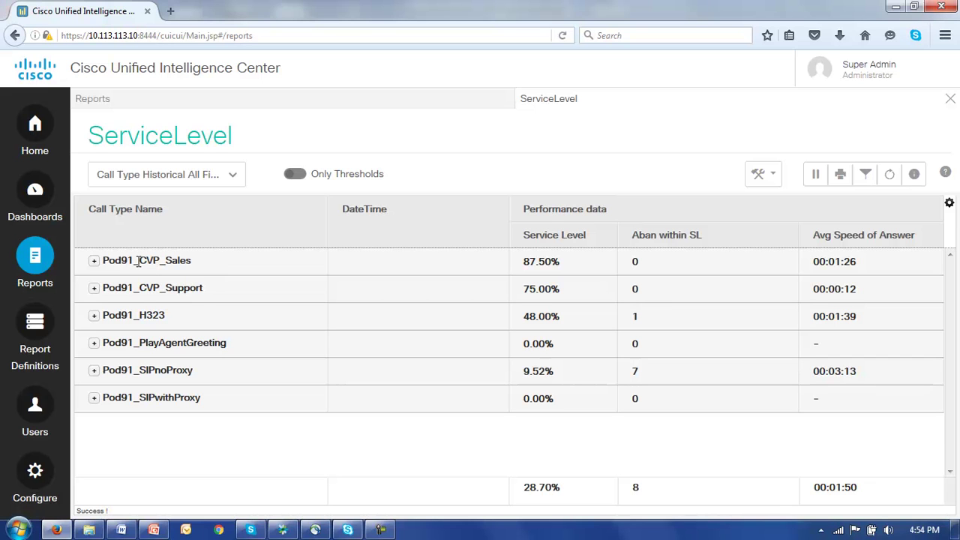
left_click(771, 177)
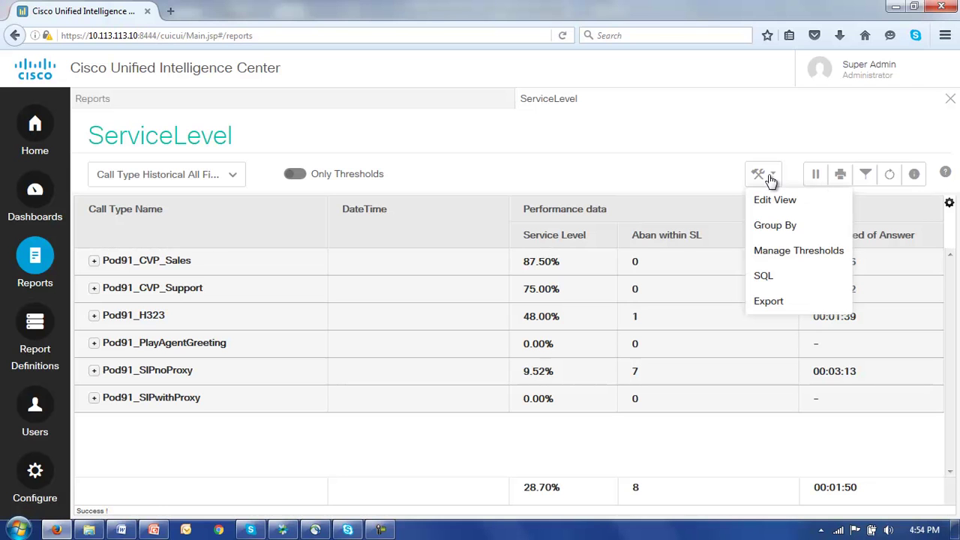
Set the report's Group By number of levels to 0 and save
left_click(769, 228)
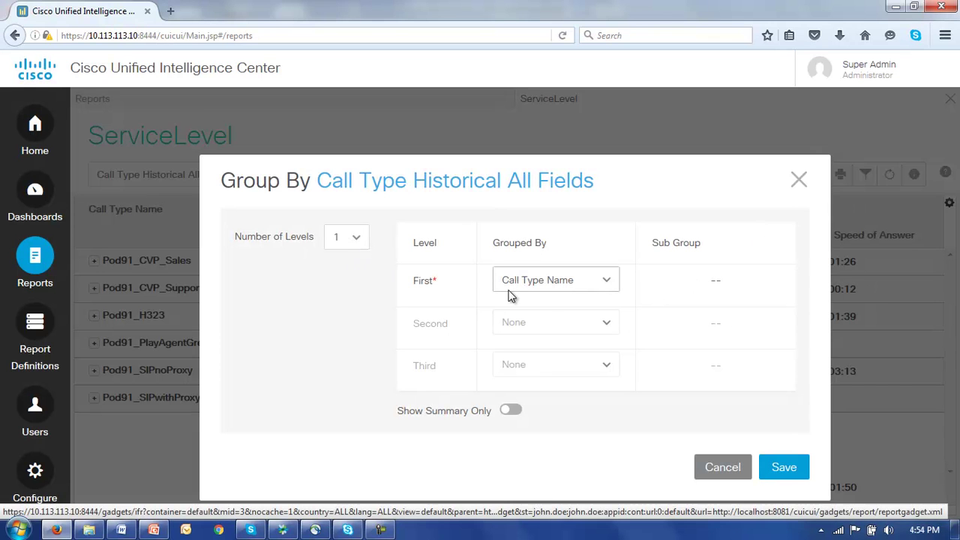
left_click(351, 237)
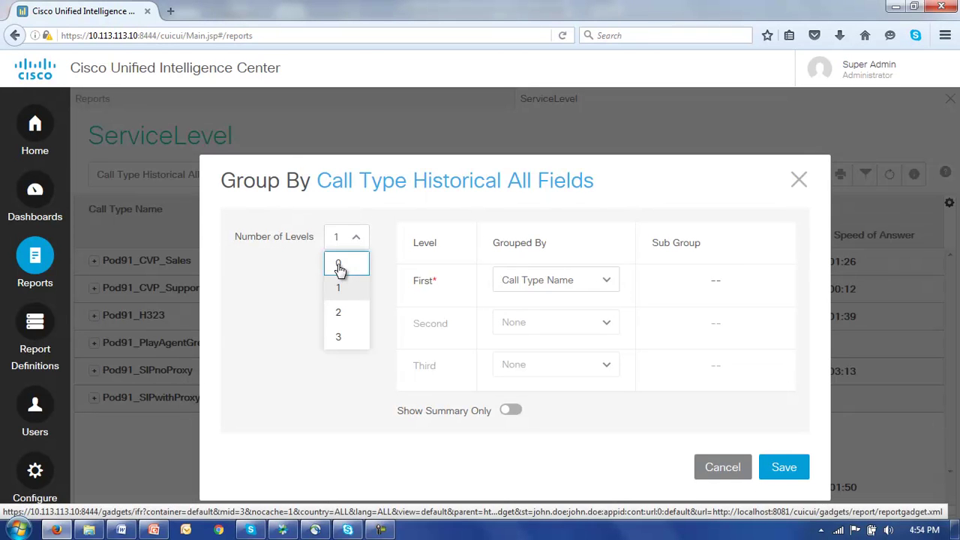
left_click(339, 264)
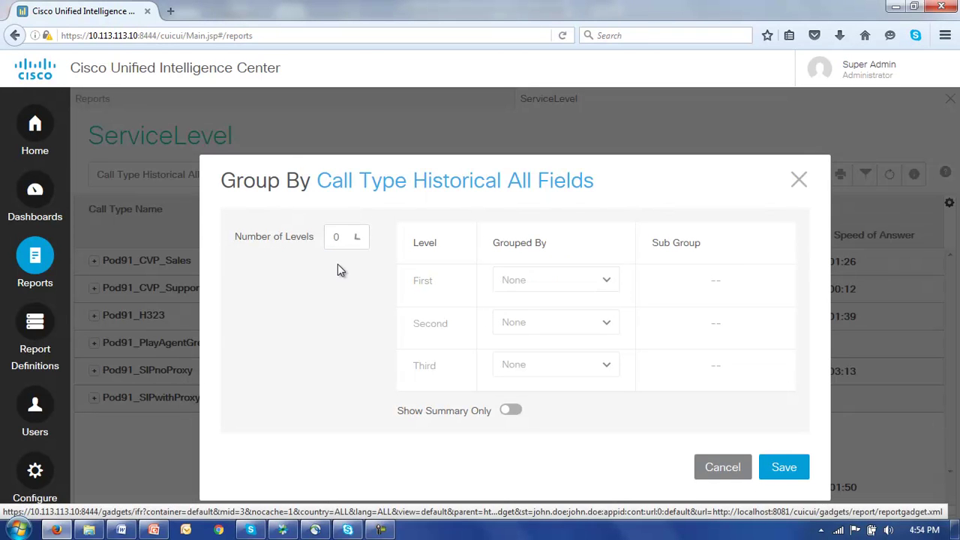
left_click(780, 471)
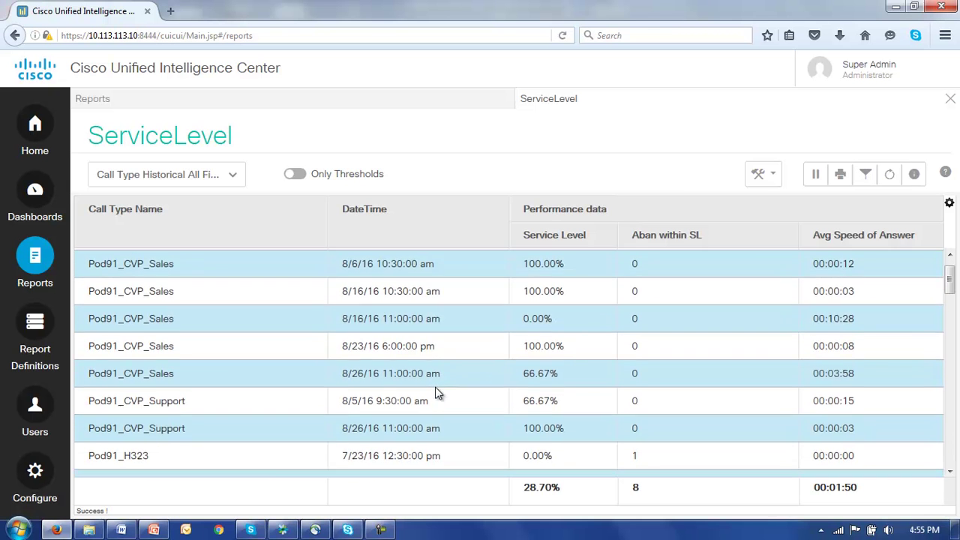
scroll(439, 394, "down", 1)
scroll(435, 387, "down", 7)
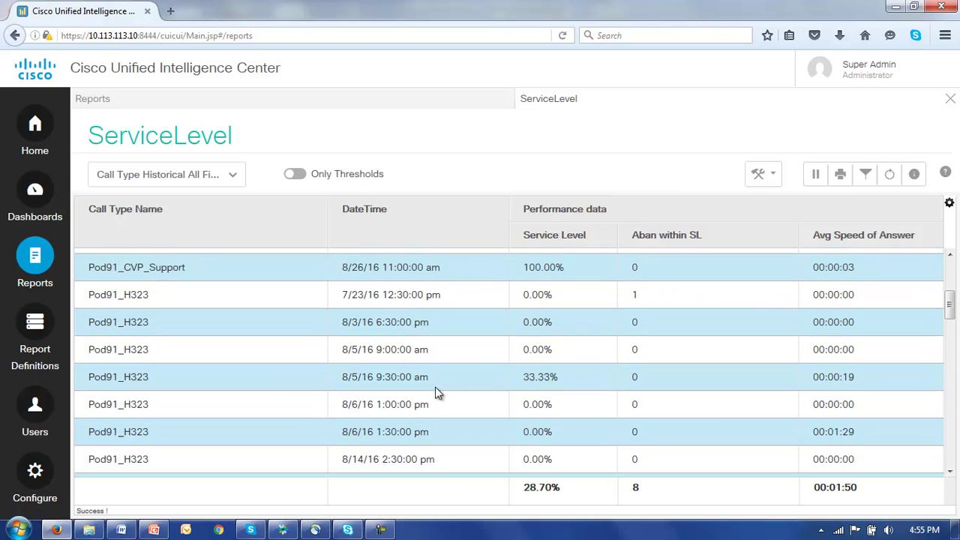
scroll(435, 387, "down", 3)
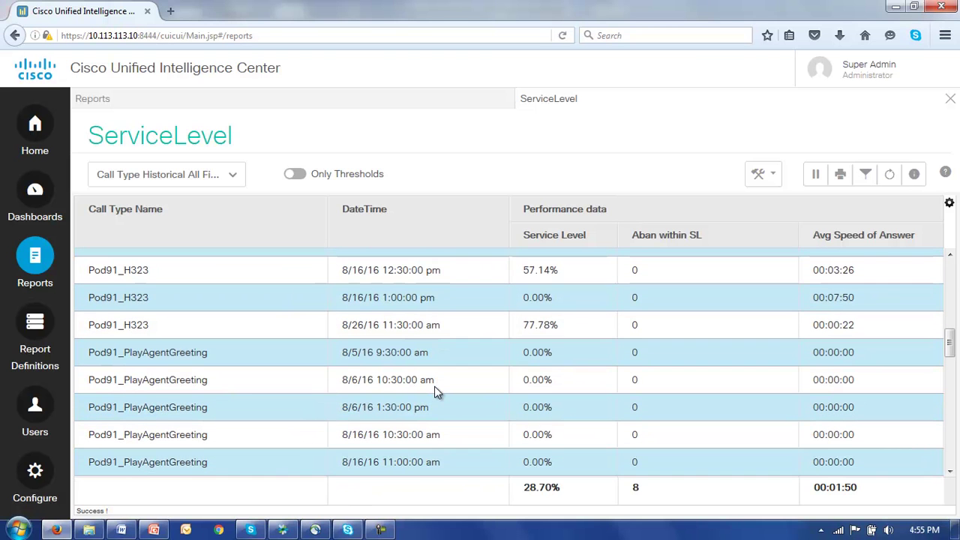
scroll(435, 386, "up", 12)
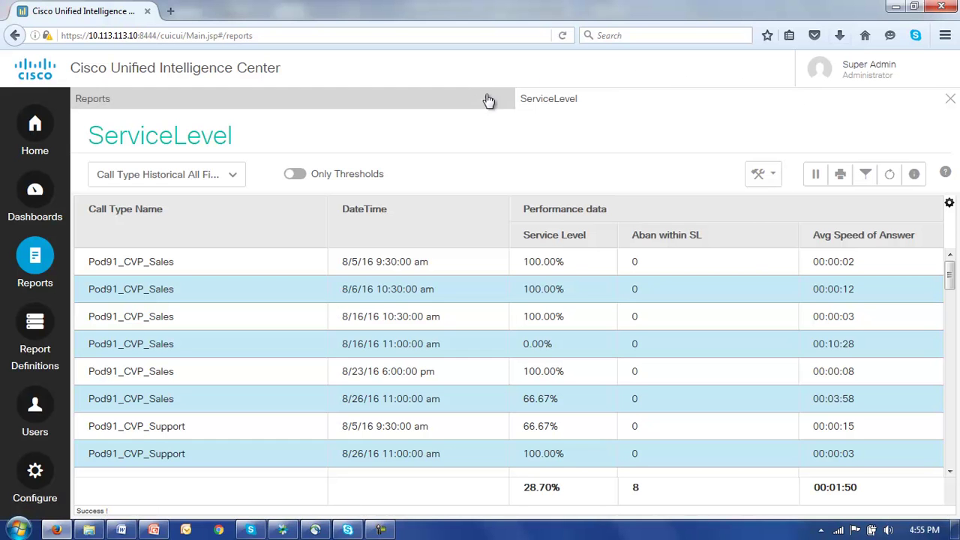
Reopen ServiceLevel, save the Year to Date filter as default, and run the report
left_click(951, 101)
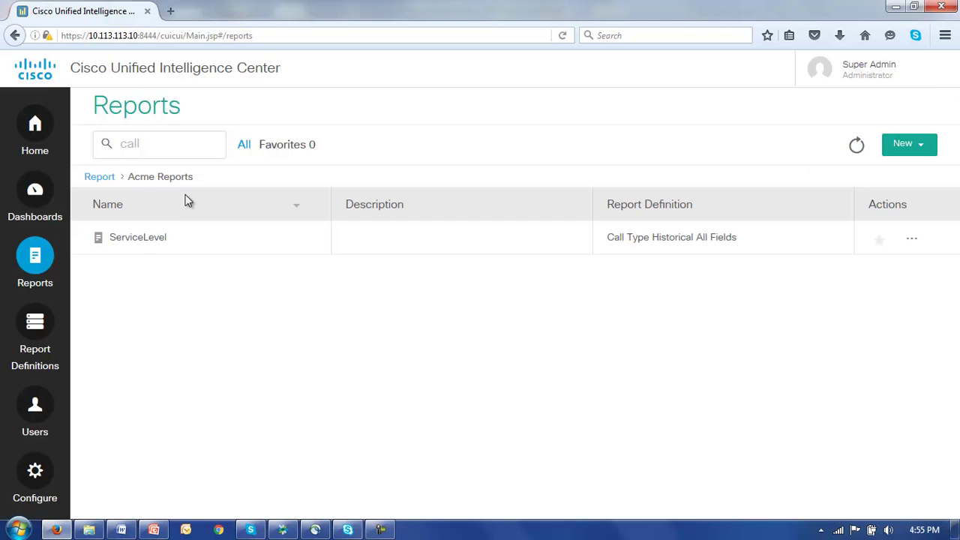
left_click(124, 240)
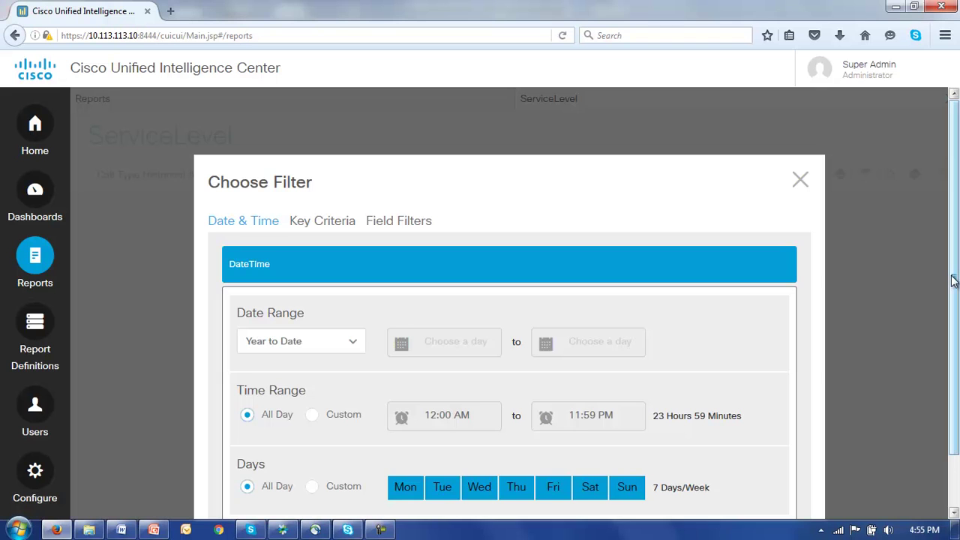
scroll(954, 281, "down", 2)
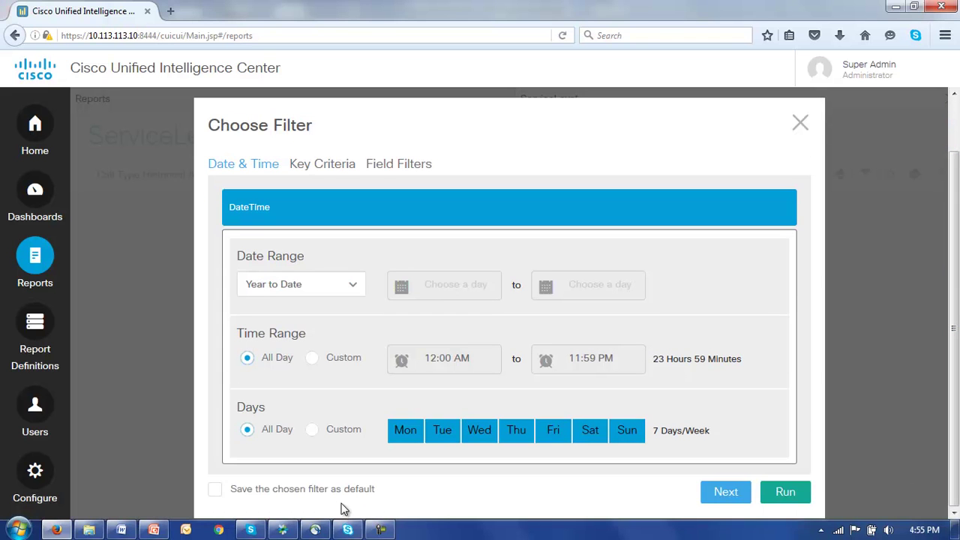
left_click(214, 489)
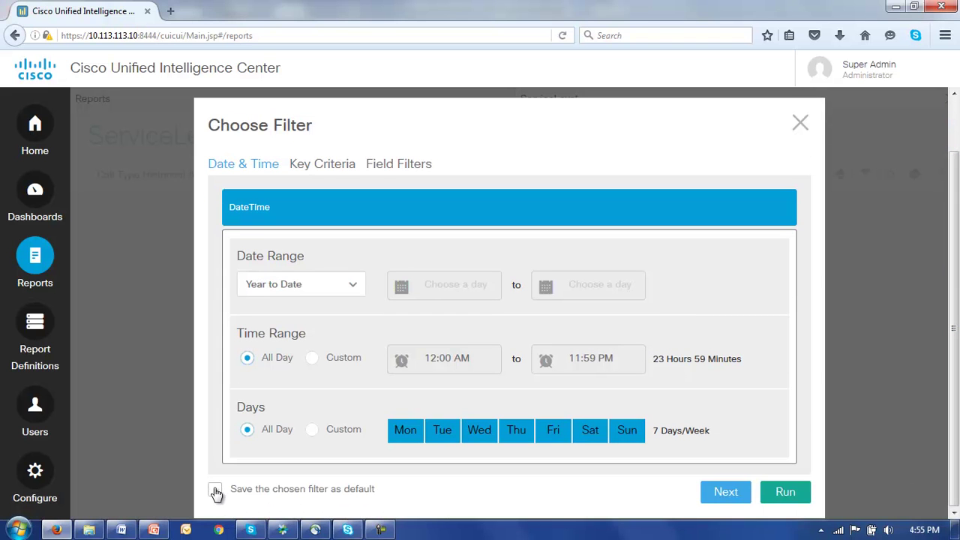
left_click(726, 494)
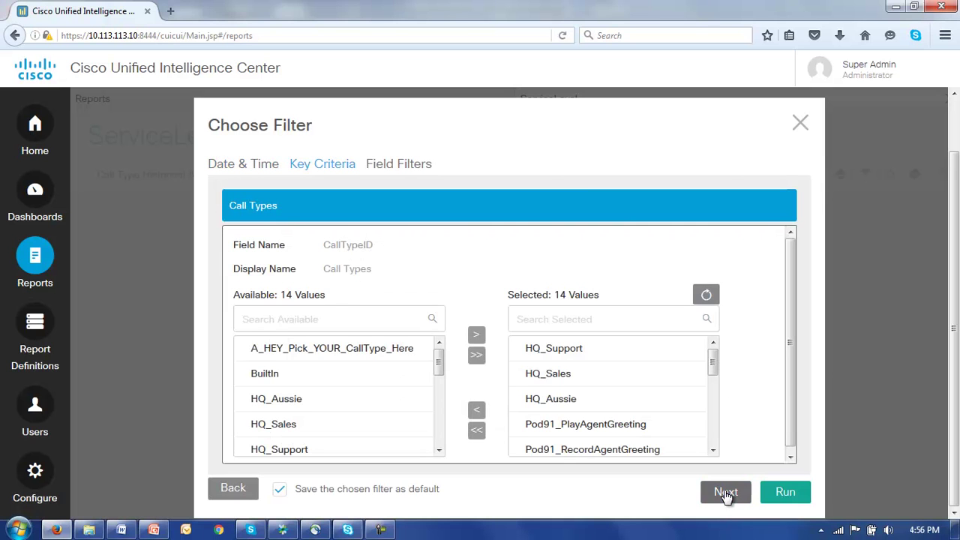
left_click(726, 494)
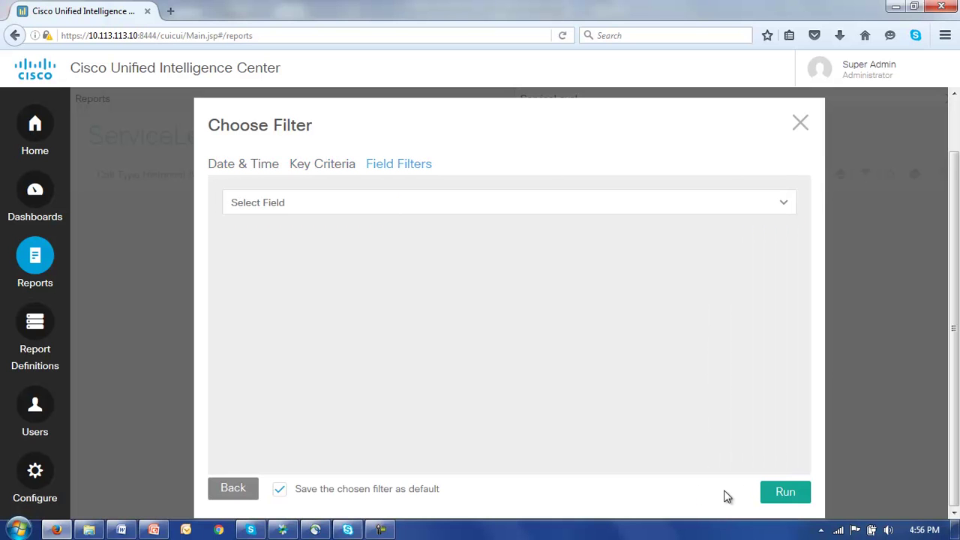
left_click(784, 493)
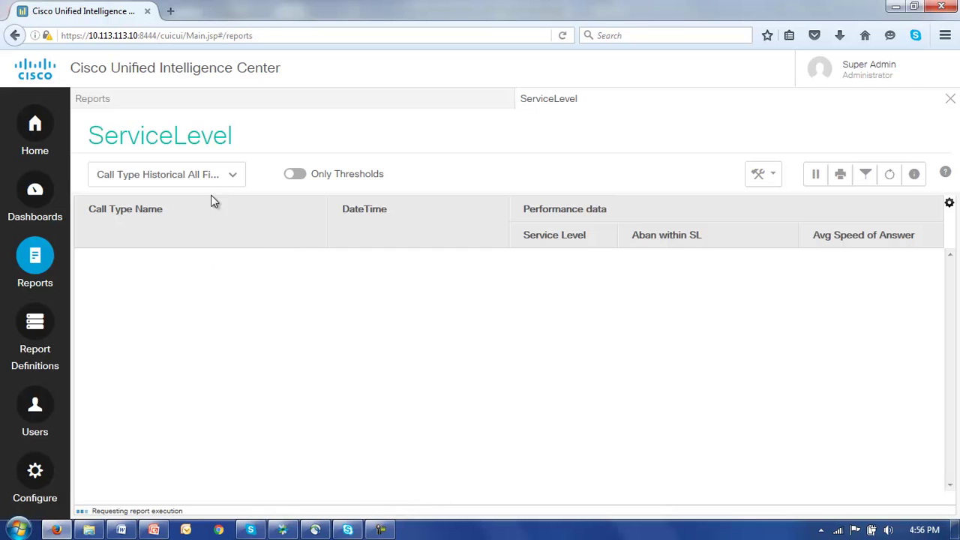
Browse the ServiceLevel report's view list, then bring up its tools menu
left_click(235, 176)
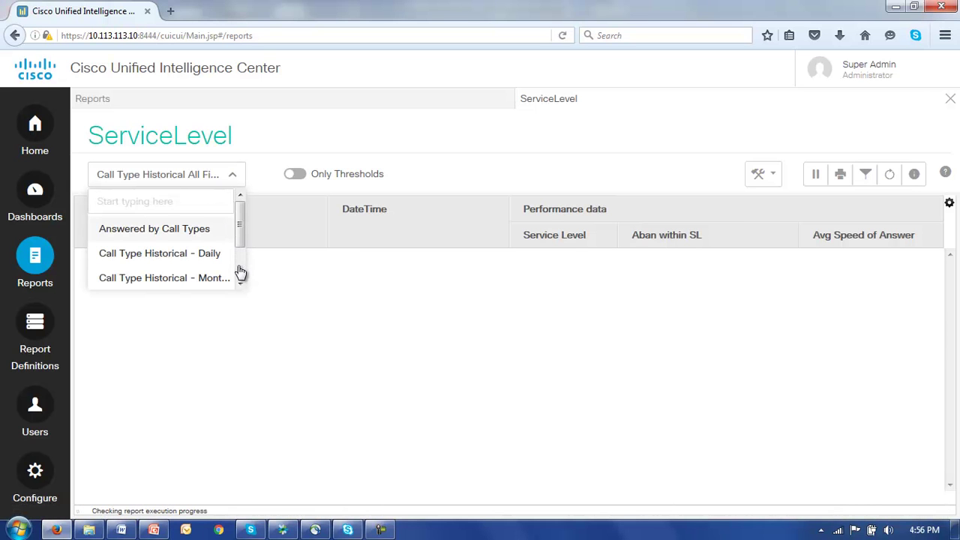
scroll(240, 237, "down", 2)
scroll(240, 244, "up", 2)
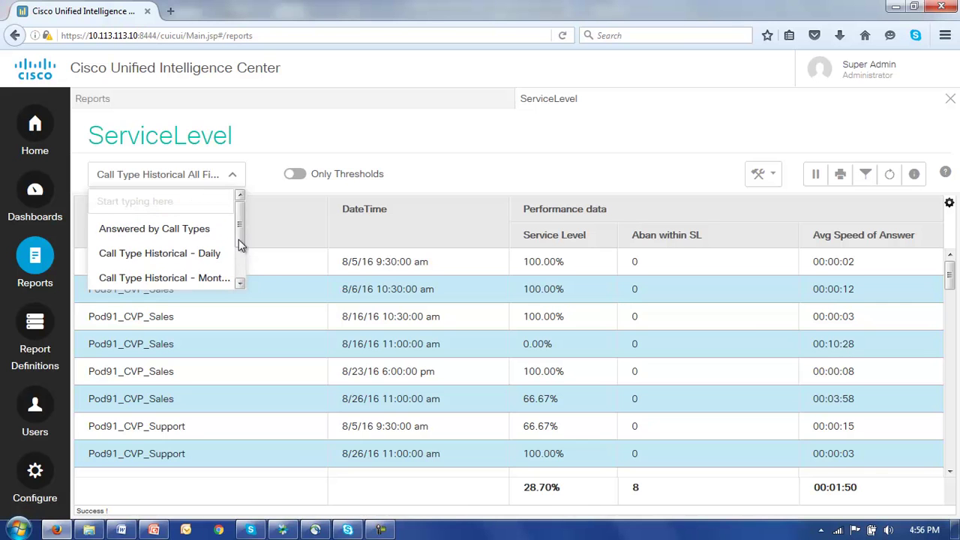
left_click_drag(240, 221, 236, 198)
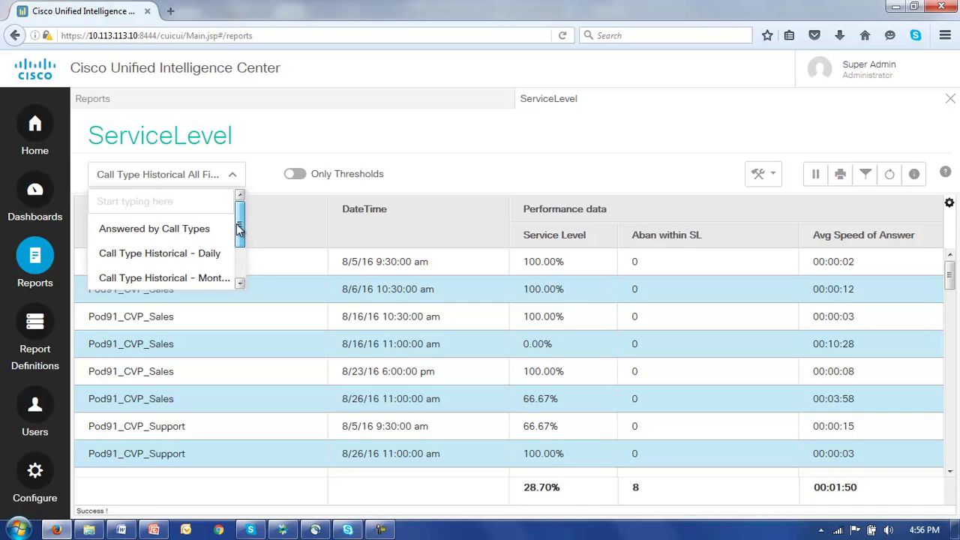
left_click_drag(241, 216, 250, 277)
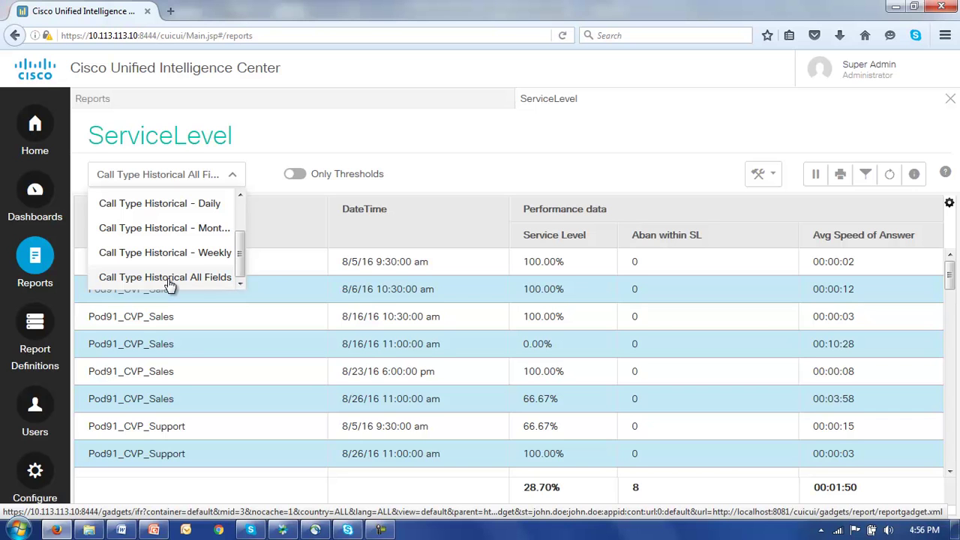
left_click_drag(242, 258, 240, 197)
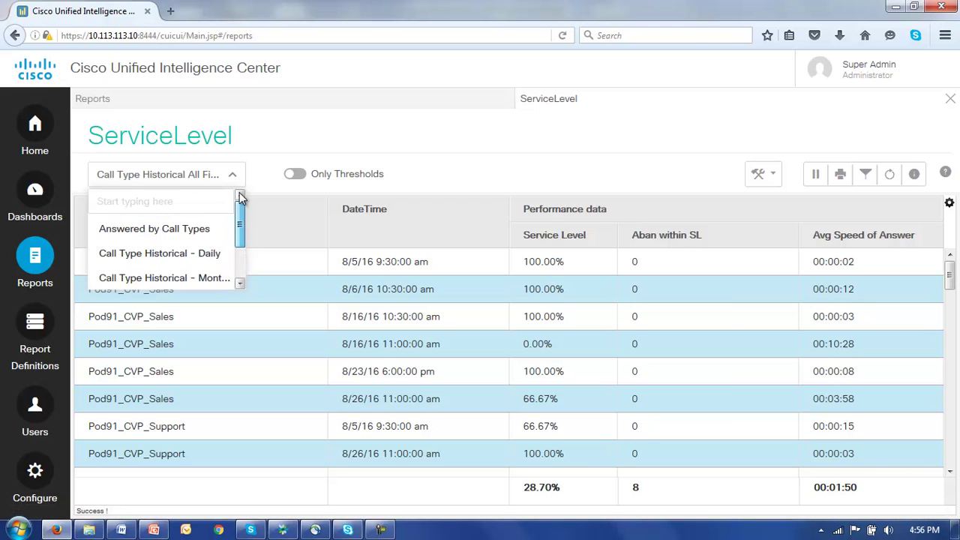
left_click(242, 225)
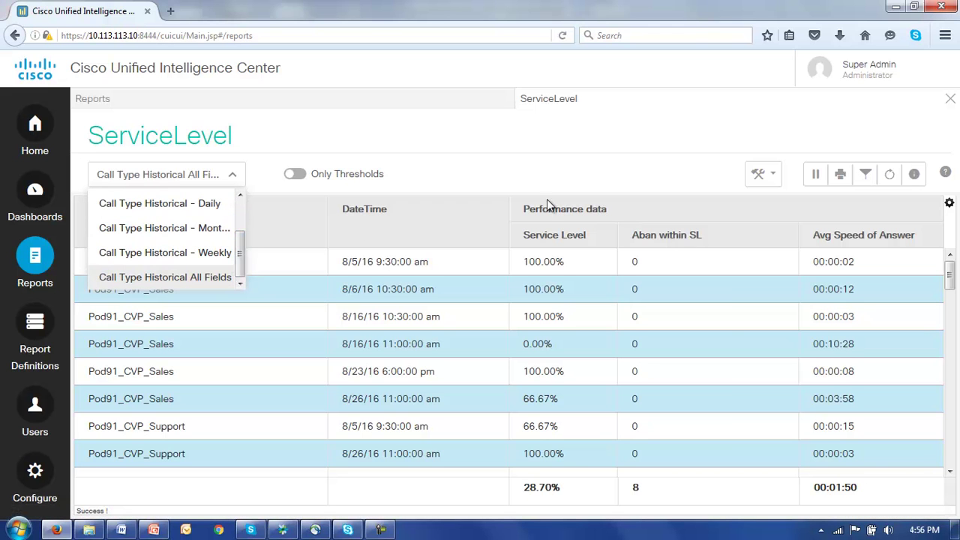
left_click(770, 177)
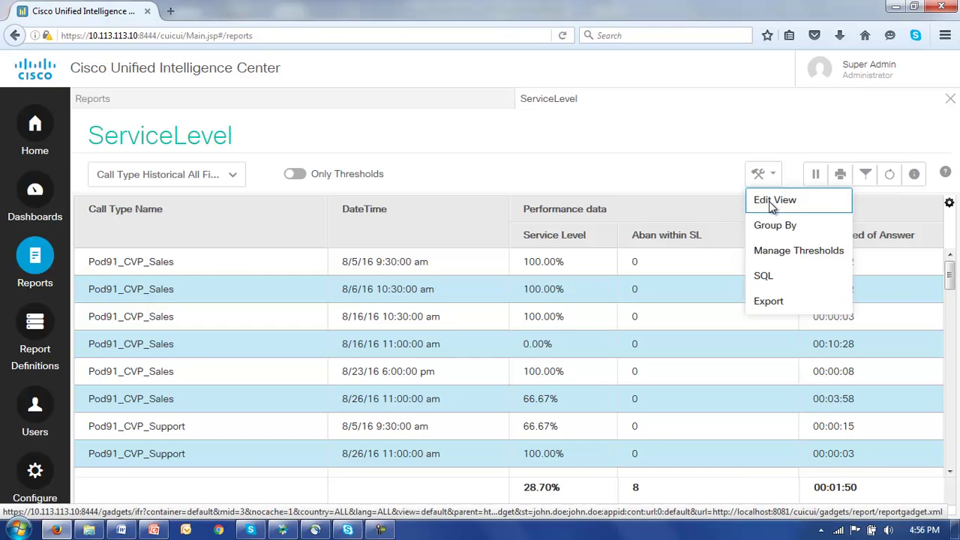
In Edit View, replace the Call Type Historical All Fields name with 'ServiceLevel'
left_click(772, 201)
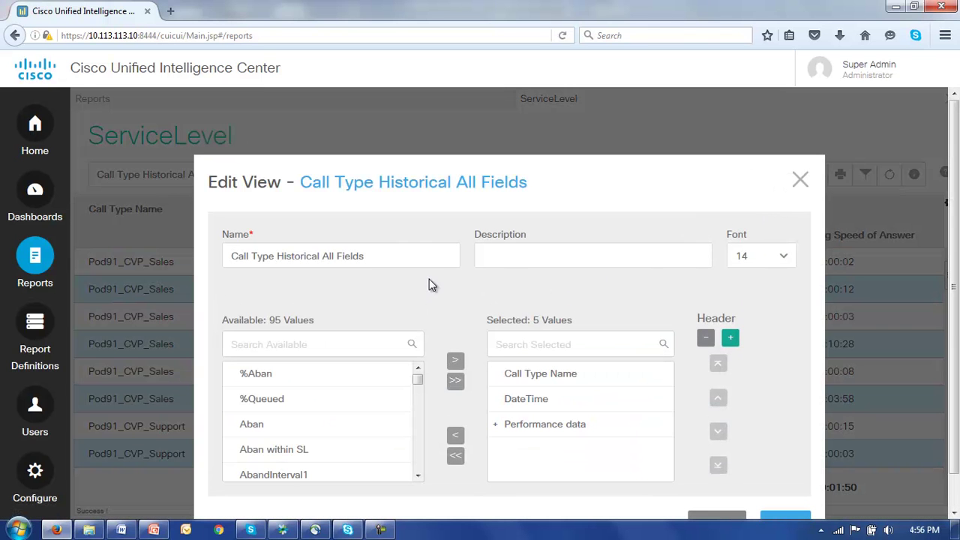
left_click_drag(371, 259, 186, 267)
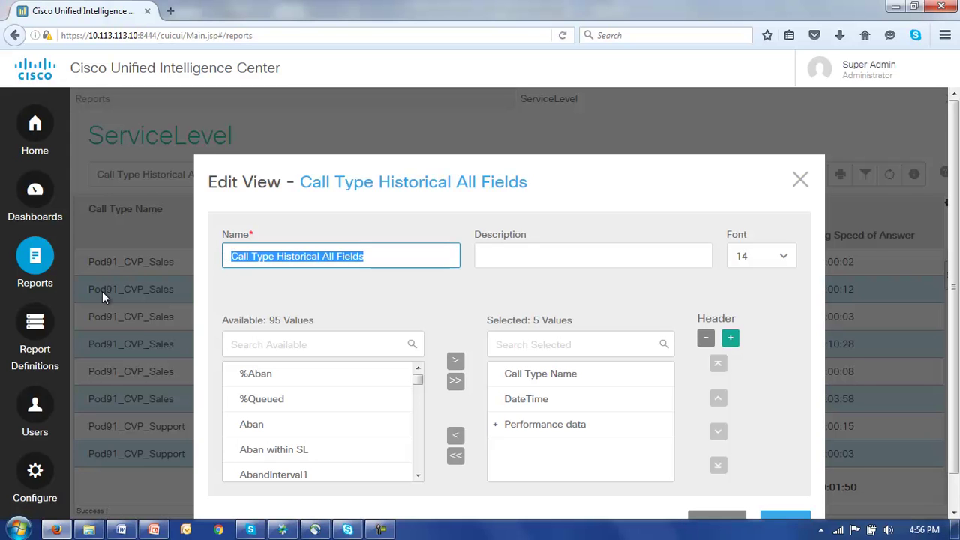
type("Service")
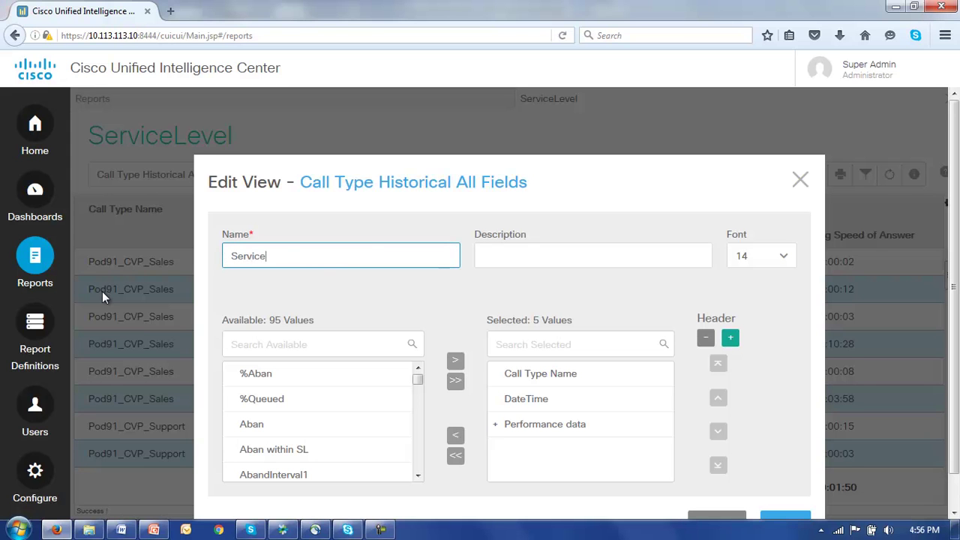
type("Level")
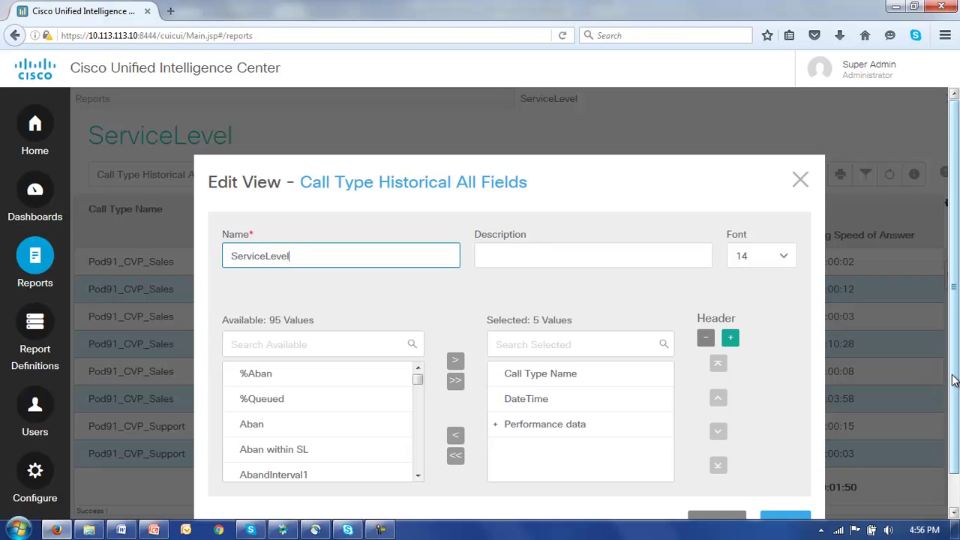
Save the renamed view and confirm ServiceLevel appears in the view list
scroll(752, 499, "down", 1)
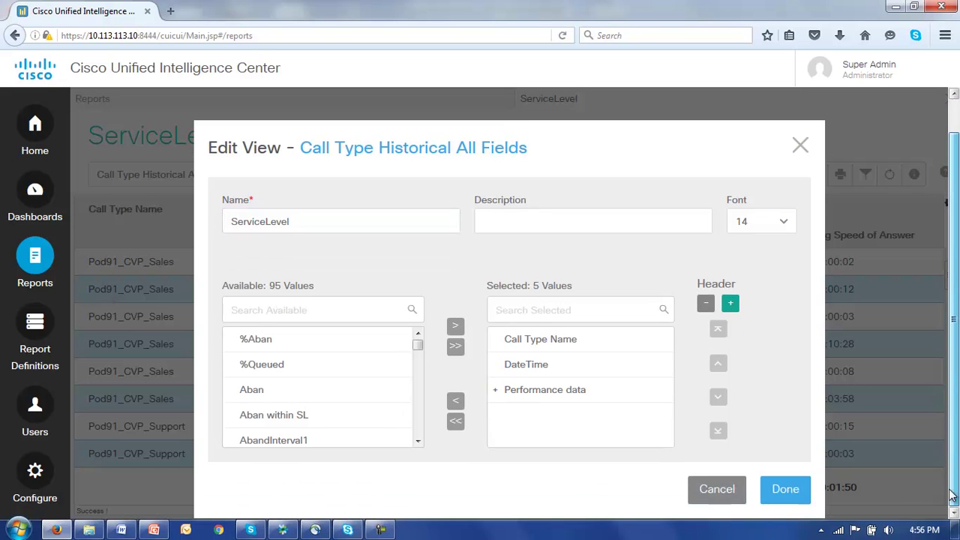
left_click(784, 493)
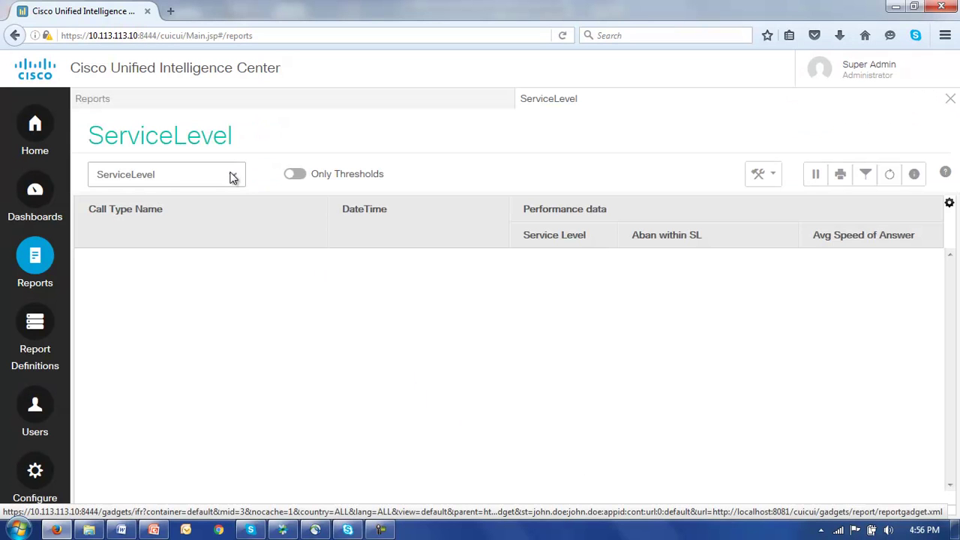
left_click(235, 177)
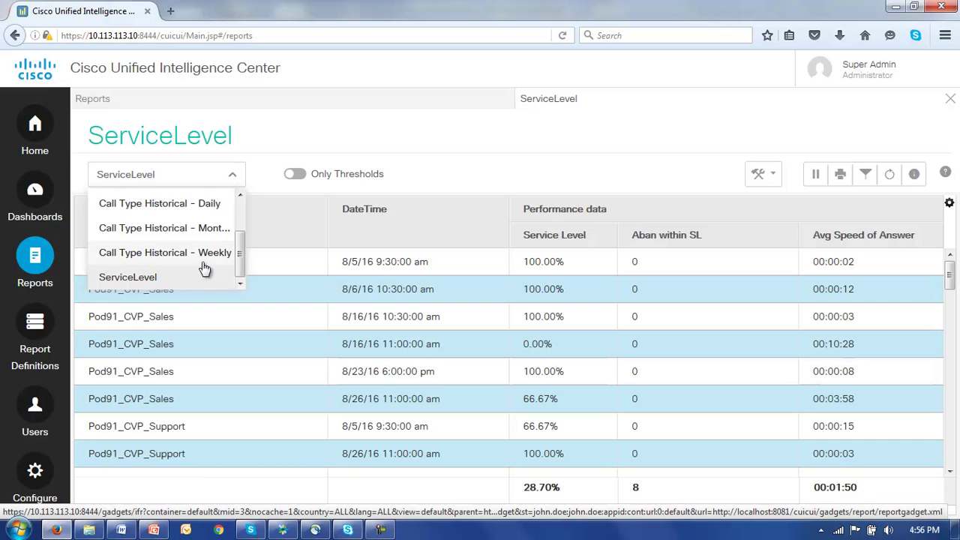
mouse_move(240, 259)
left_mouse_down()
mouse_move(243, 218)
mouse_move(243, 253)
left_mouse_up()
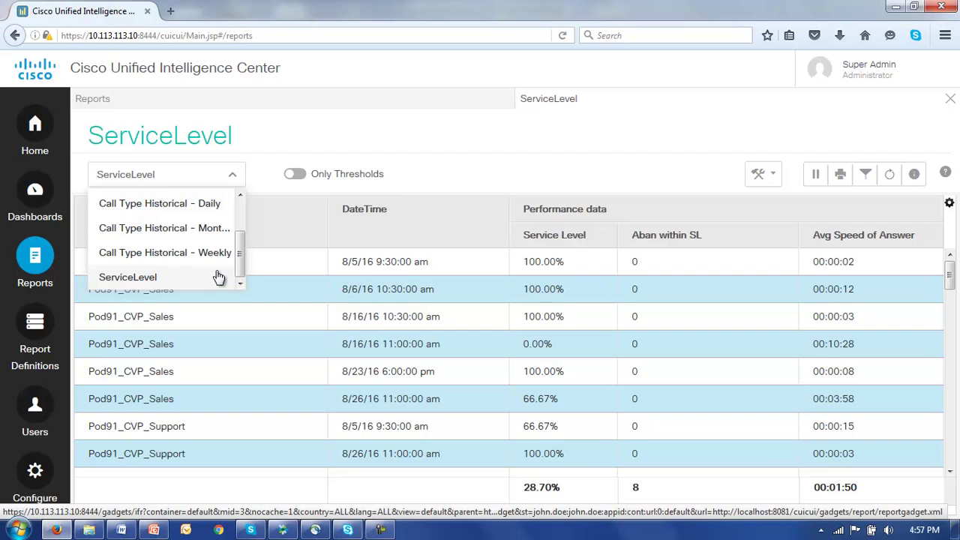
left_click_drag(240, 263, 242, 285)
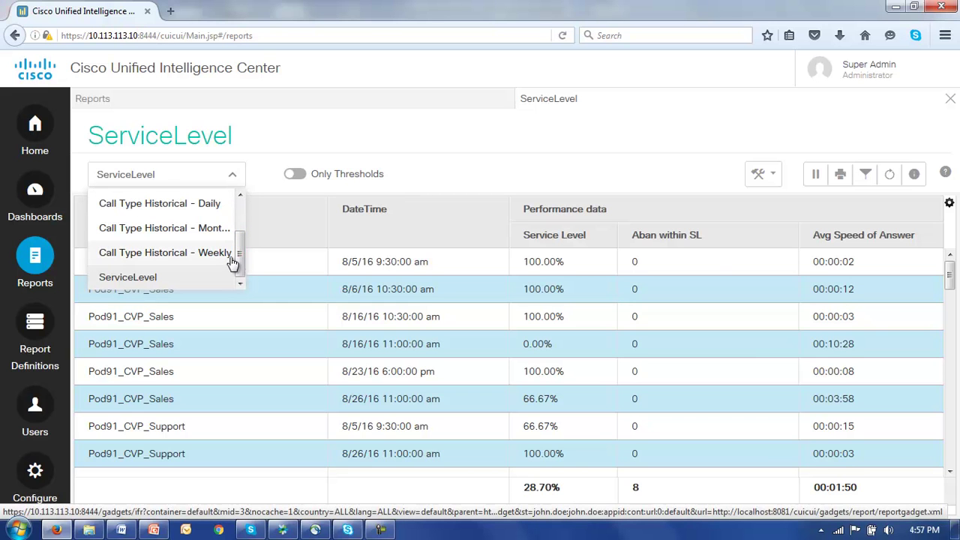
Close the viewer and open the ServiceLevel report in edit mode from its actions
left_click(951, 100)
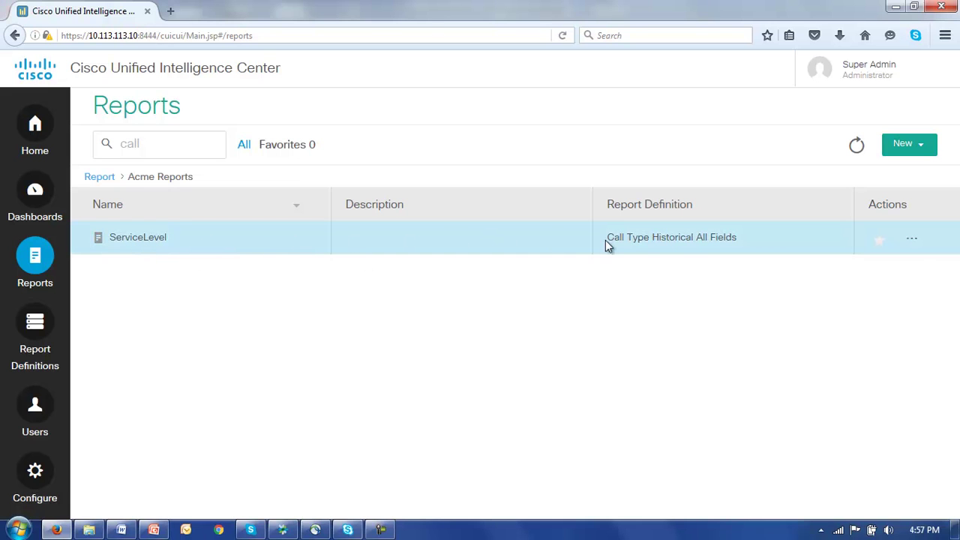
left_click(912, 241)
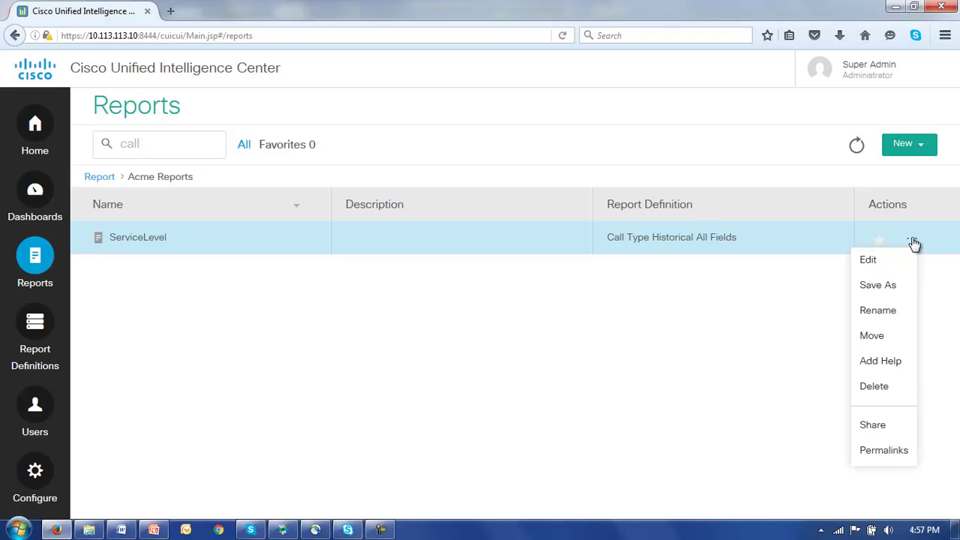
left_click(867, 262)
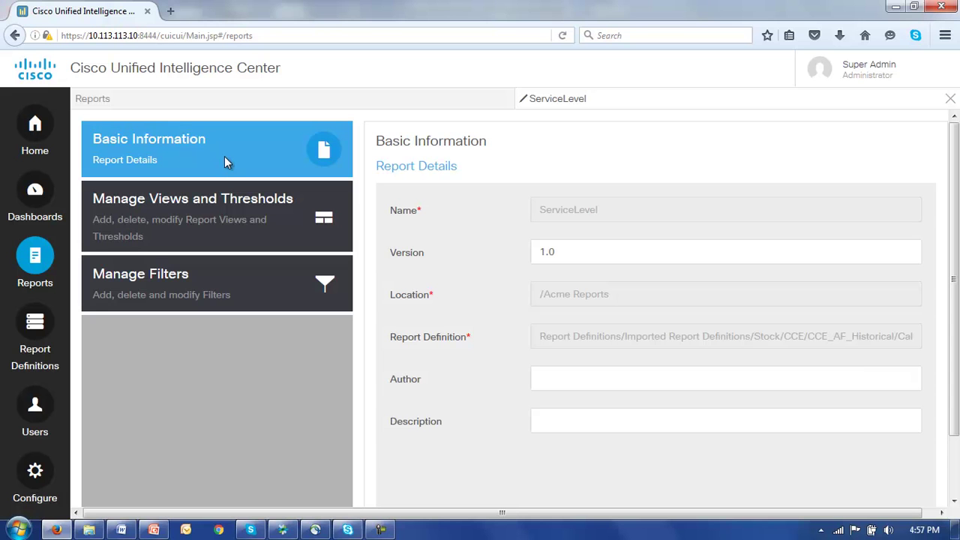
scroll(947, 270, "down", 2)
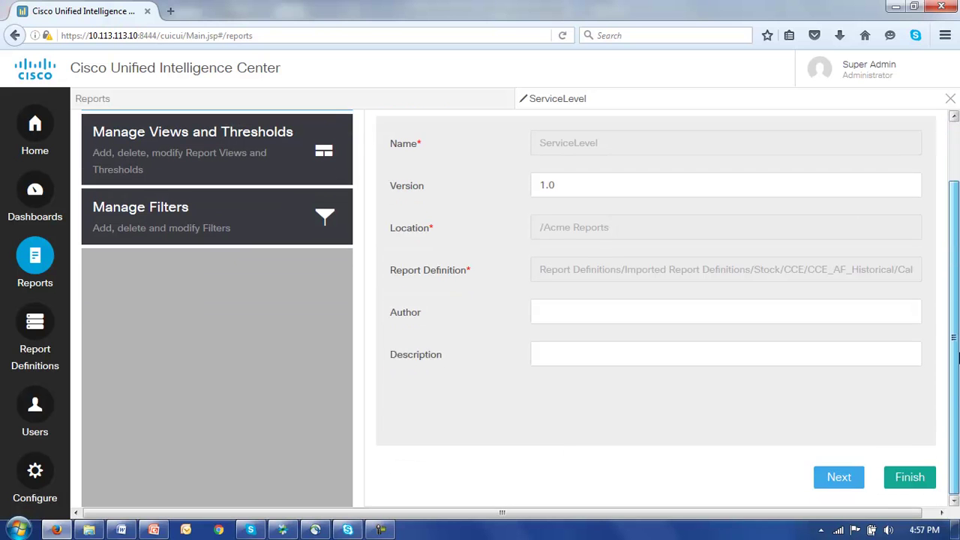
Go to Manage Views and Thresholds and create a new Grid view
left_click(839, 481)
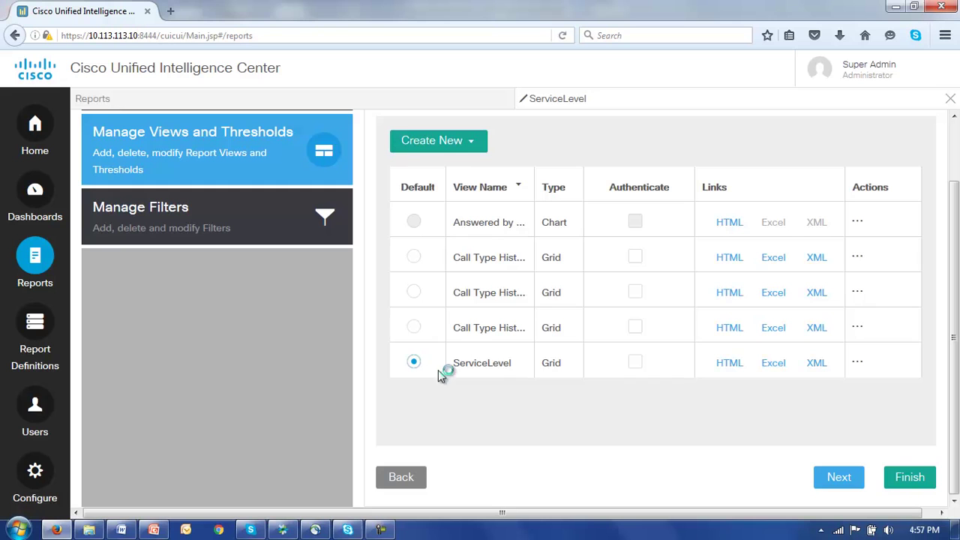
left_click(432, 146)
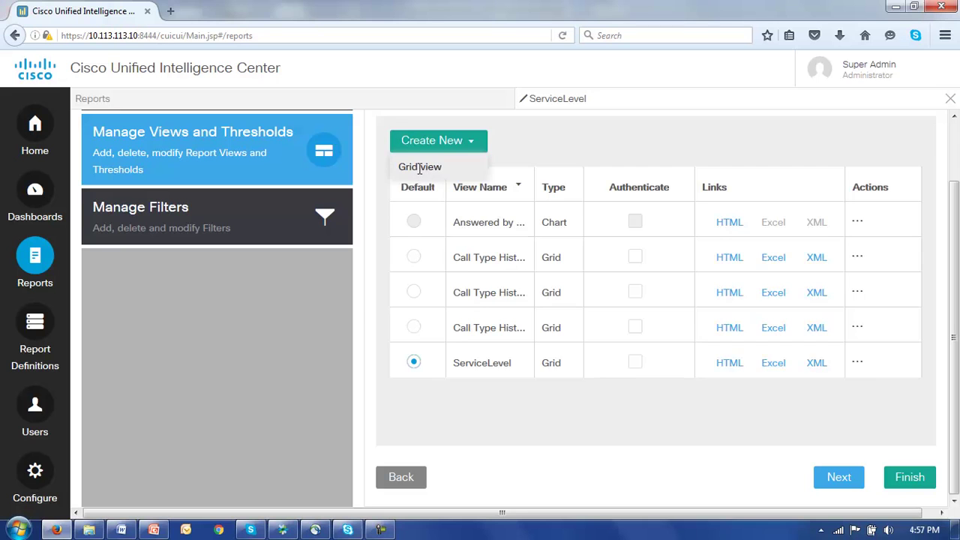
left_click(421, 173)
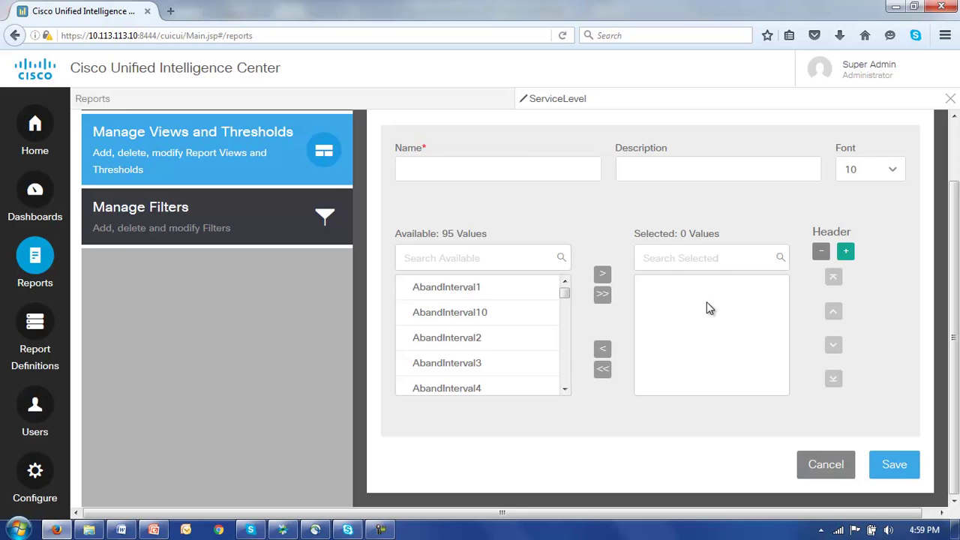
Name the new view 'CallVolume' and add the Call Types field found by searching 'Call'
left_click(408, 167)
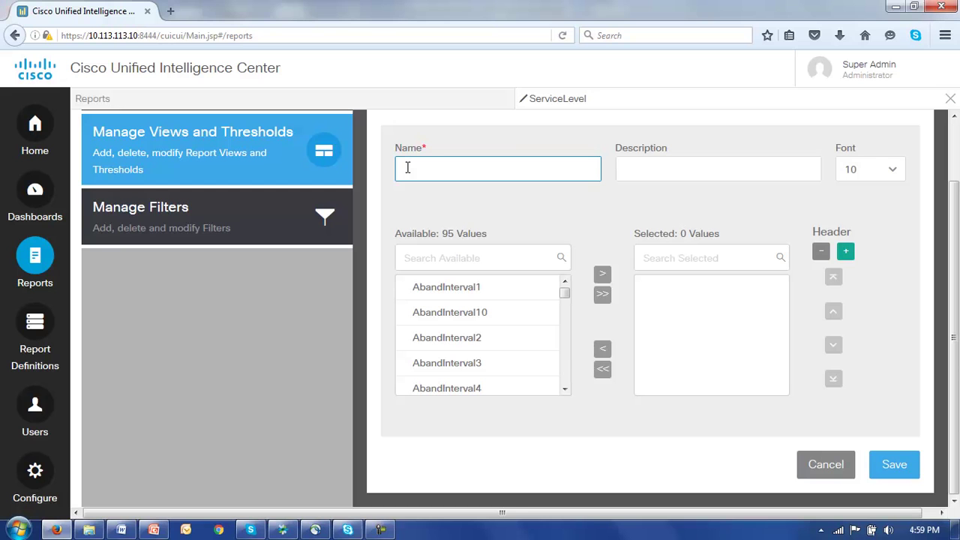
type("CallVolume")
left_click(405, 257)
type("Call")
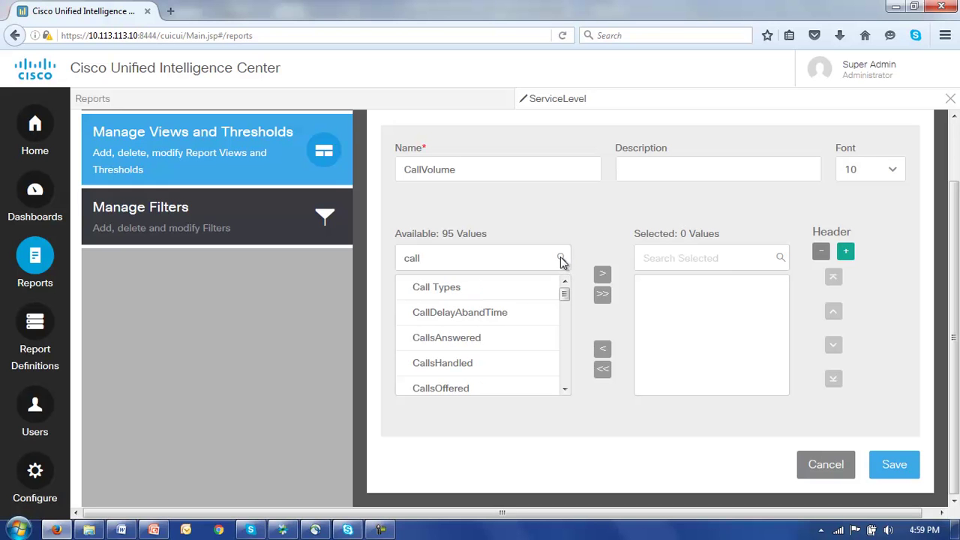
left_click(429, 293)
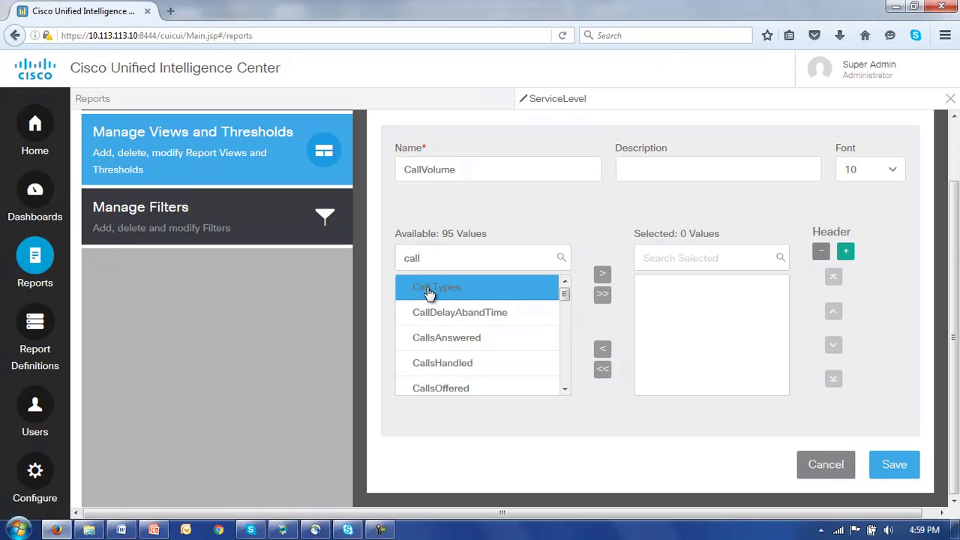
left_click(602, 277)
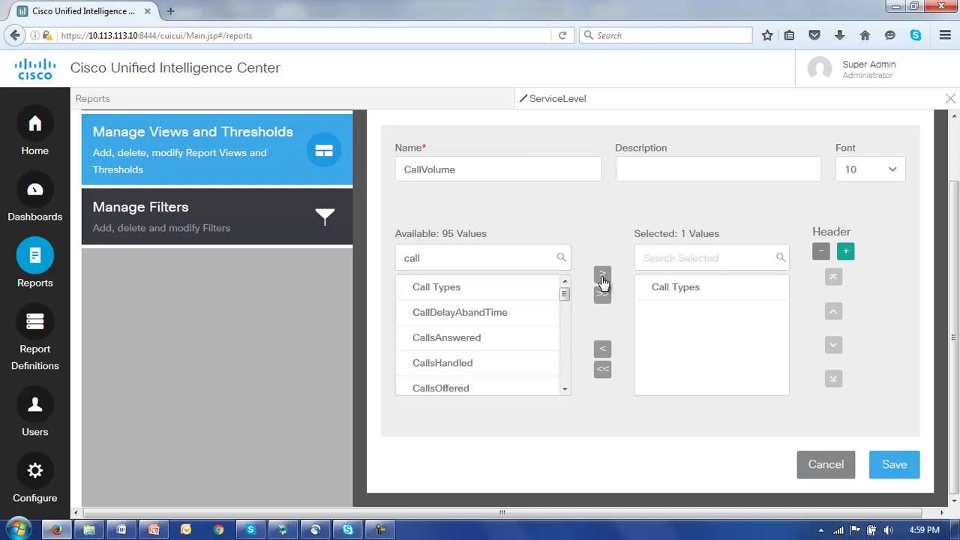
Add CallsAnswered, CallsHandled and CallsOffered columns and set the font size to 14
left_click(424, 345)
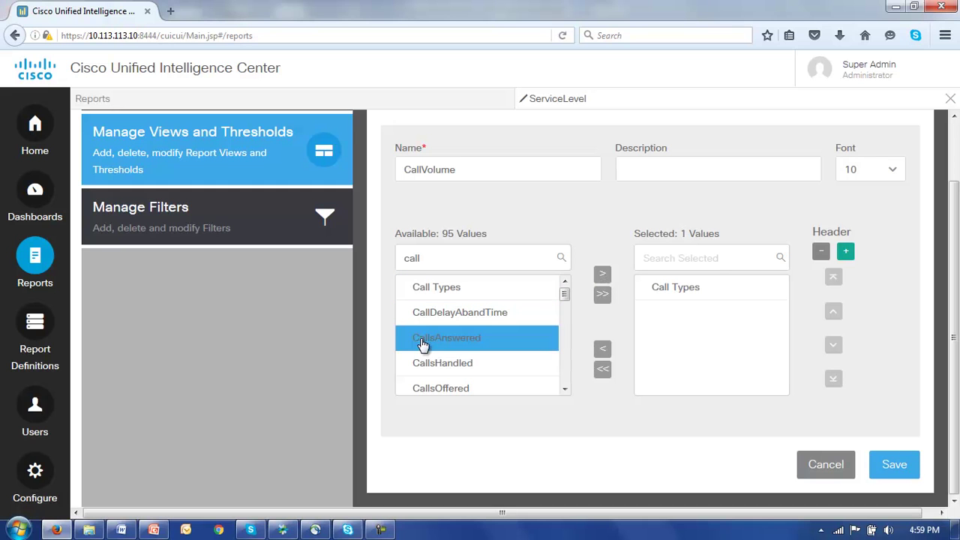
left_click(602, 275)
left_click(434, 368)
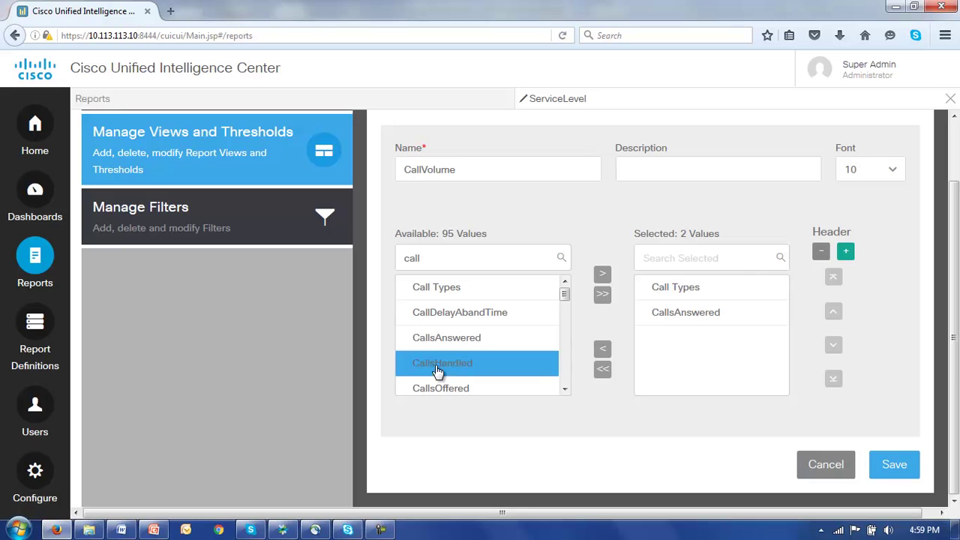
left_click(604, 277)
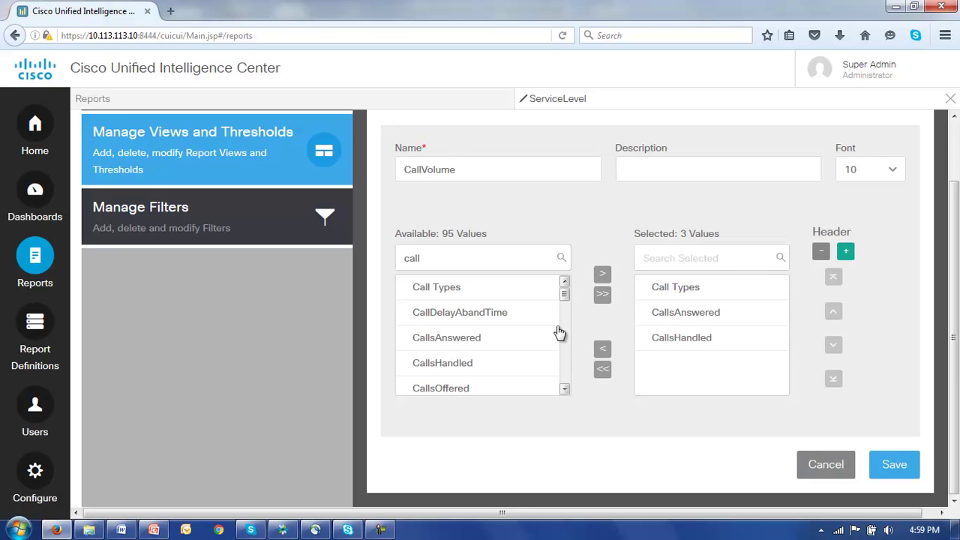
left_click(445, 392)
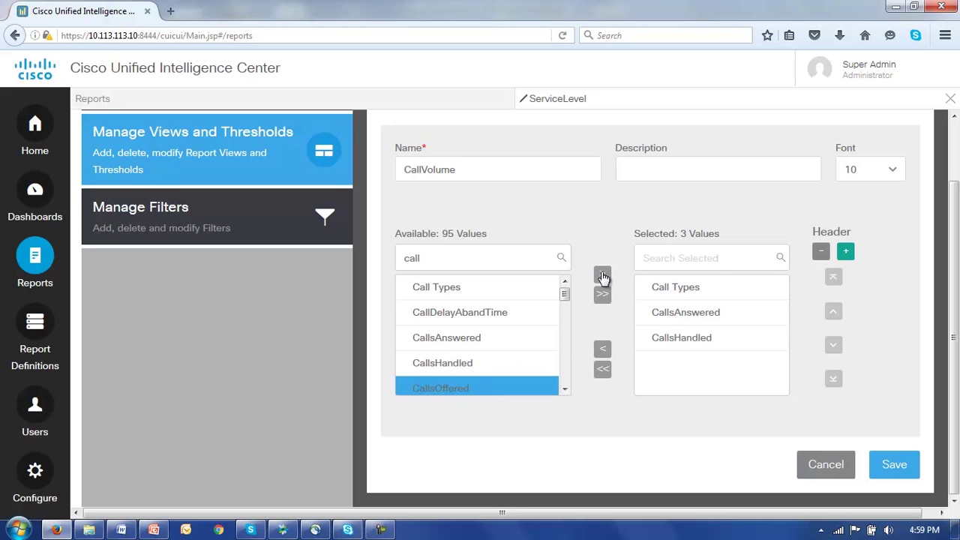
left_click(603, 277)
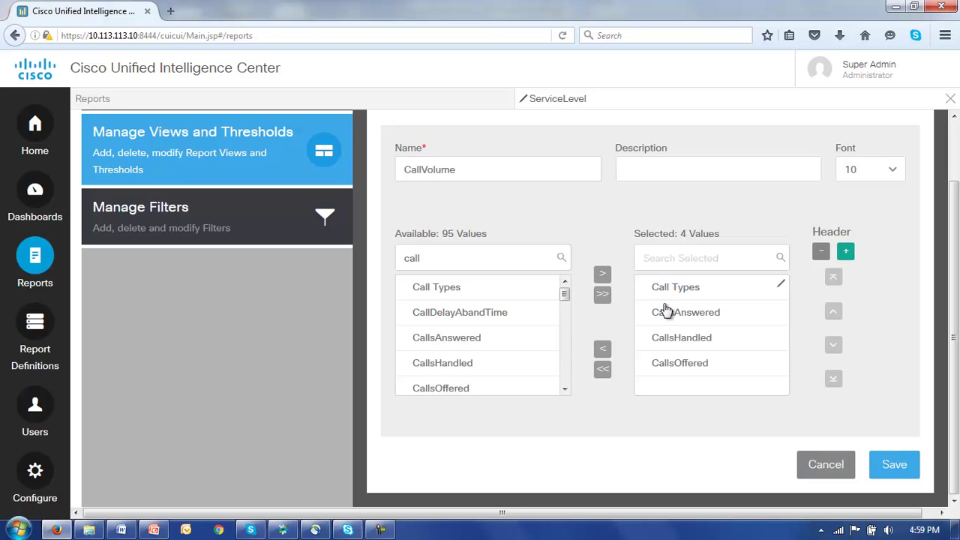
left_click(893, 174)
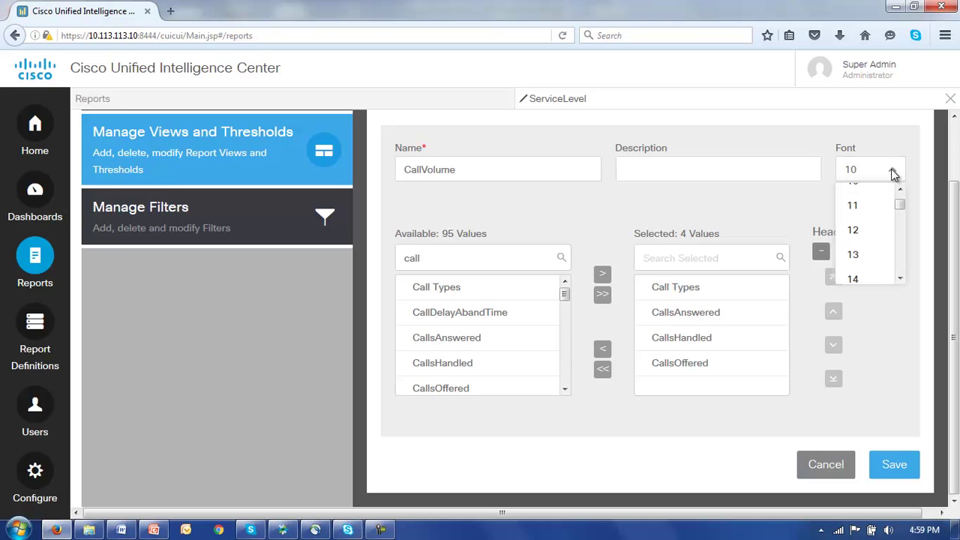
left_click(853, 279)
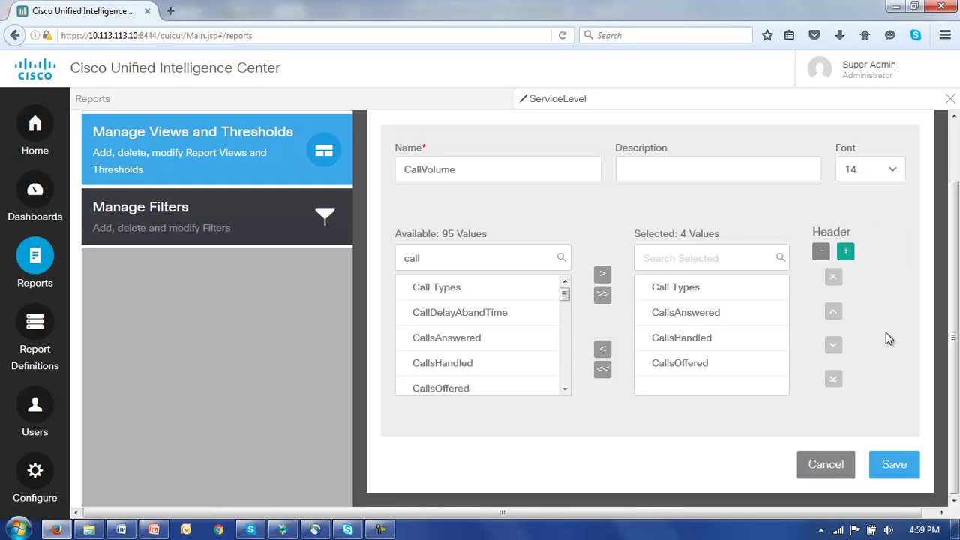
Save the new CallVolume view, then save the ServiceLevel report to return to Acme Reports
left_click(893, 471)
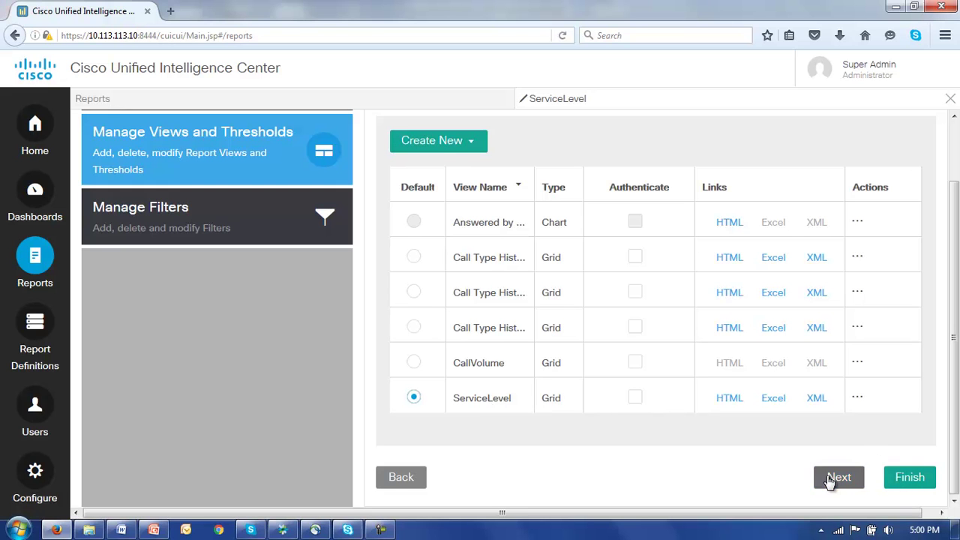
left_click(908, 482)
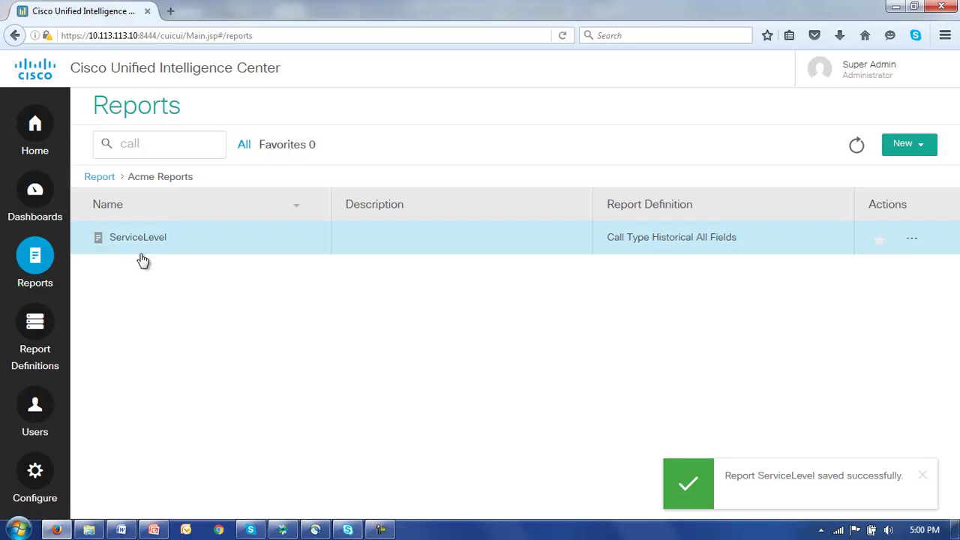
Run the ServiceLevel report, keeping its Year to Date filter saved as the default
left_click(133, 239)
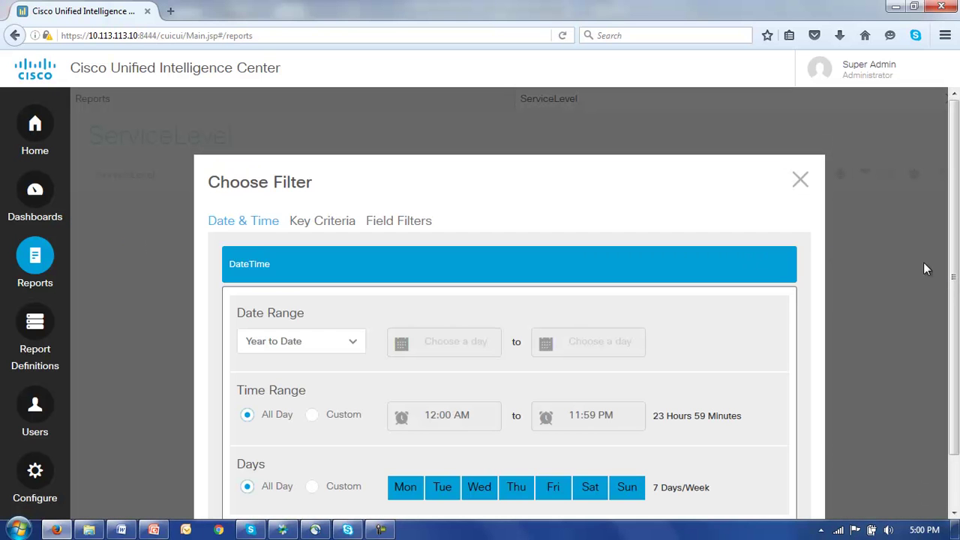
scroll(955, 278, "down", 2)
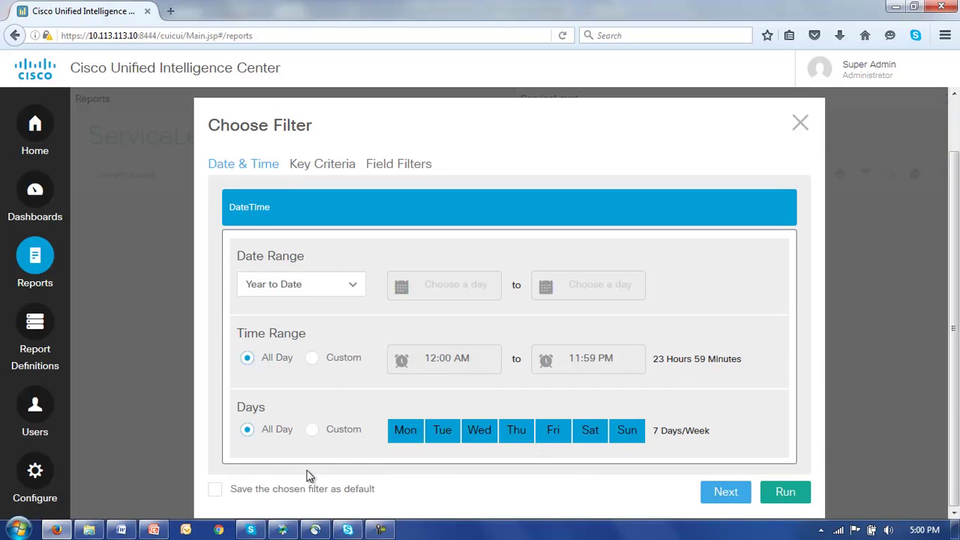
left_click(215, 492)
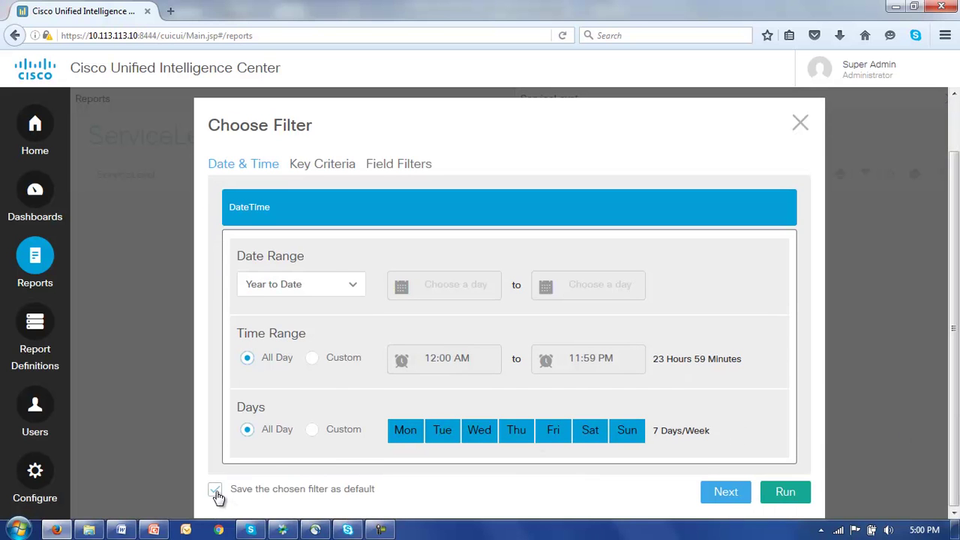
left_click(728, 493)
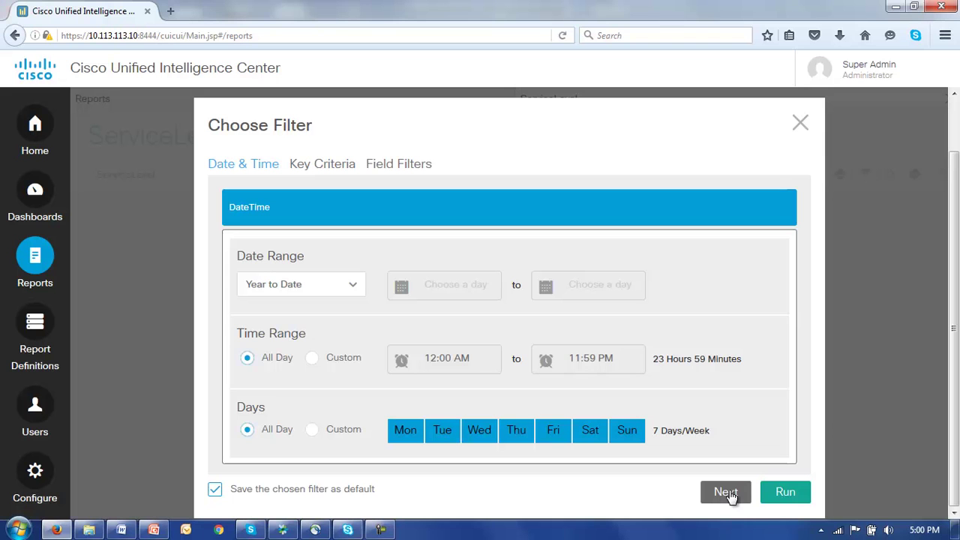
left_click(723, 495)
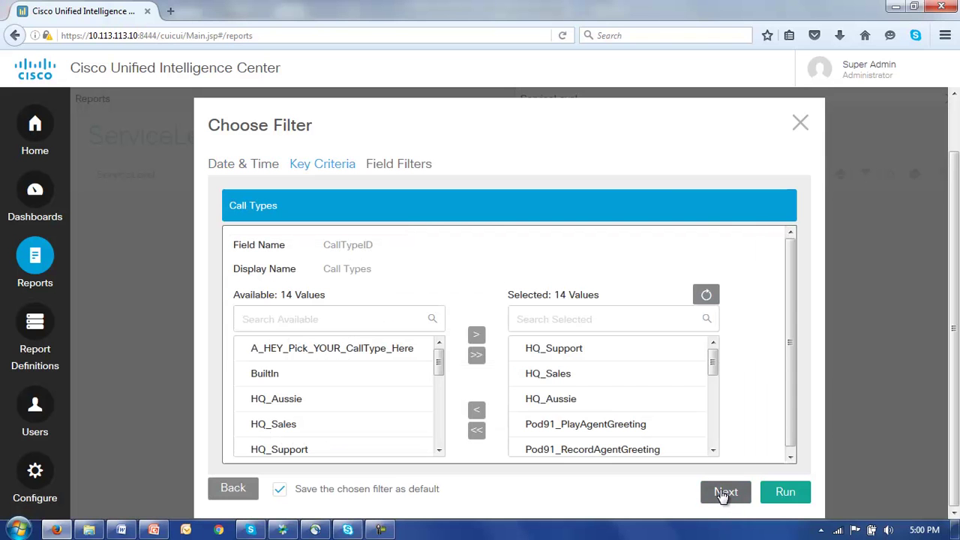
left_click(724, 494)
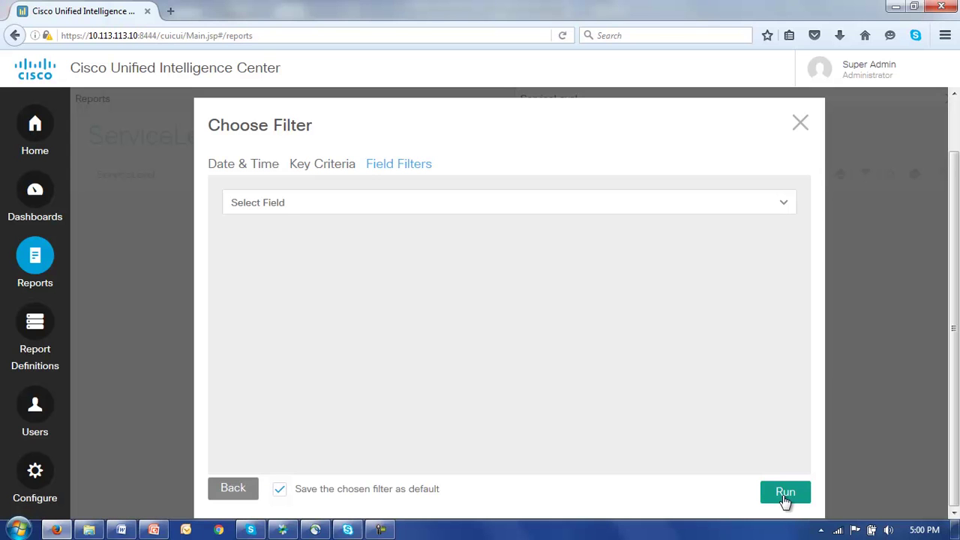
left_click(781, 494)
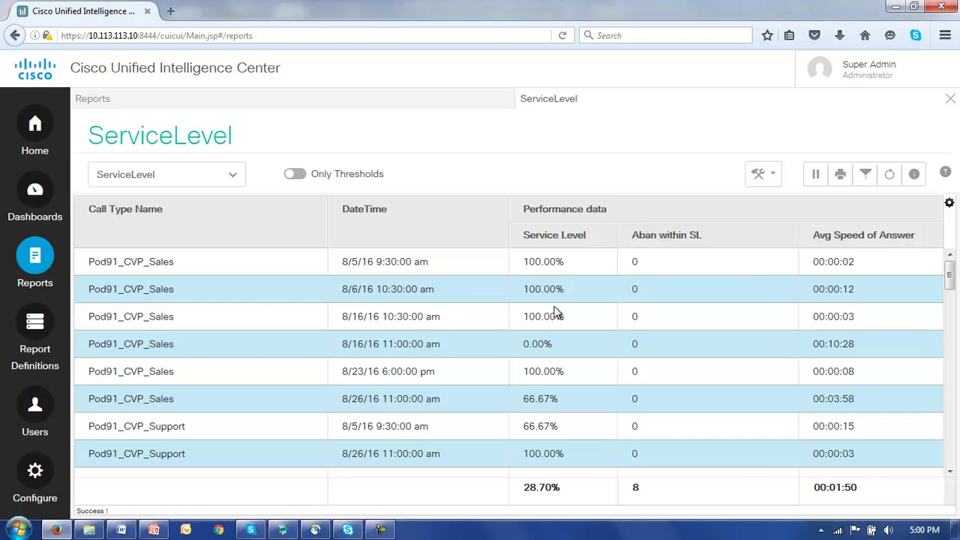
Scroll through the ServiceLevel grid to review the Pod91 call type service level rows
scroll(199, 311, "down", 3)
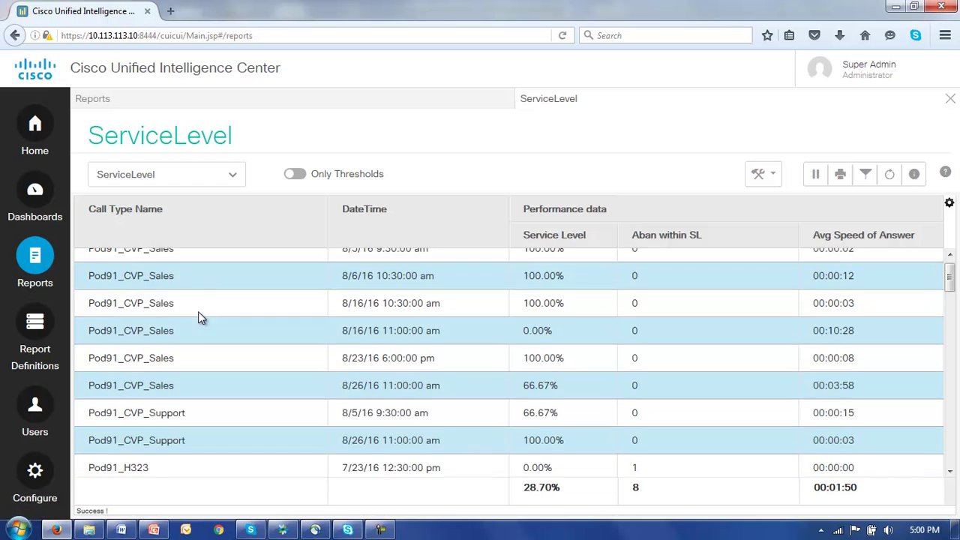
scroll(199, 314, "up", 3)
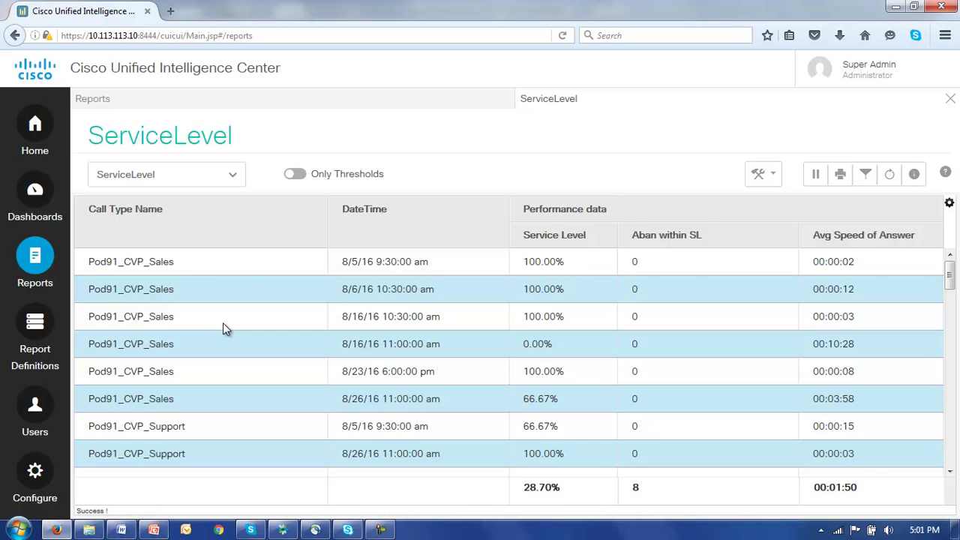
Switch the report's display from the ServiceLevel view to the CallVolume view
left_click(233, 177)
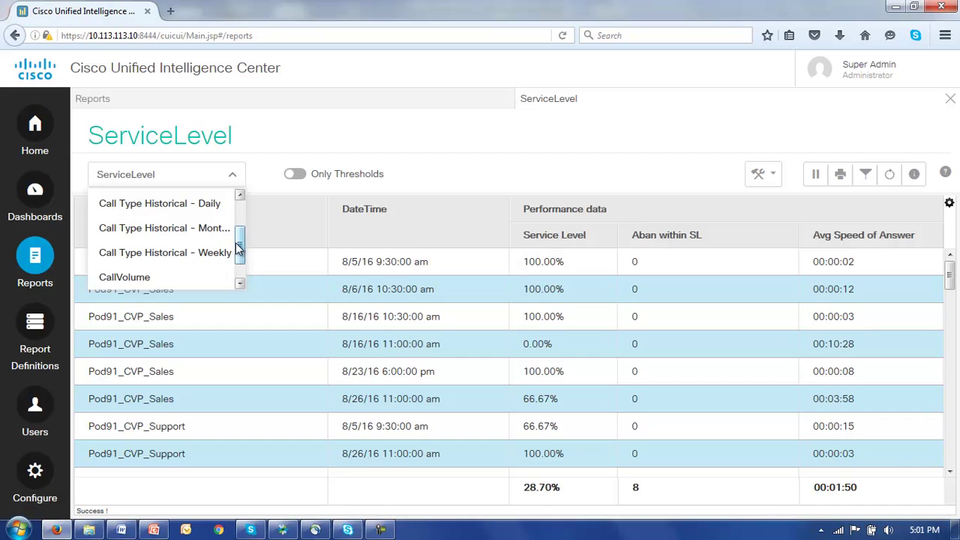
left_click(129, 281)
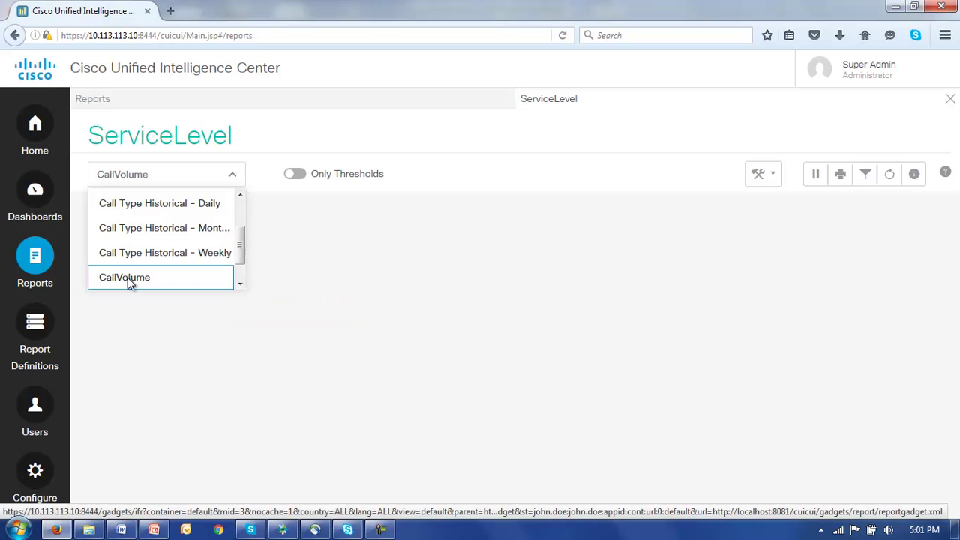